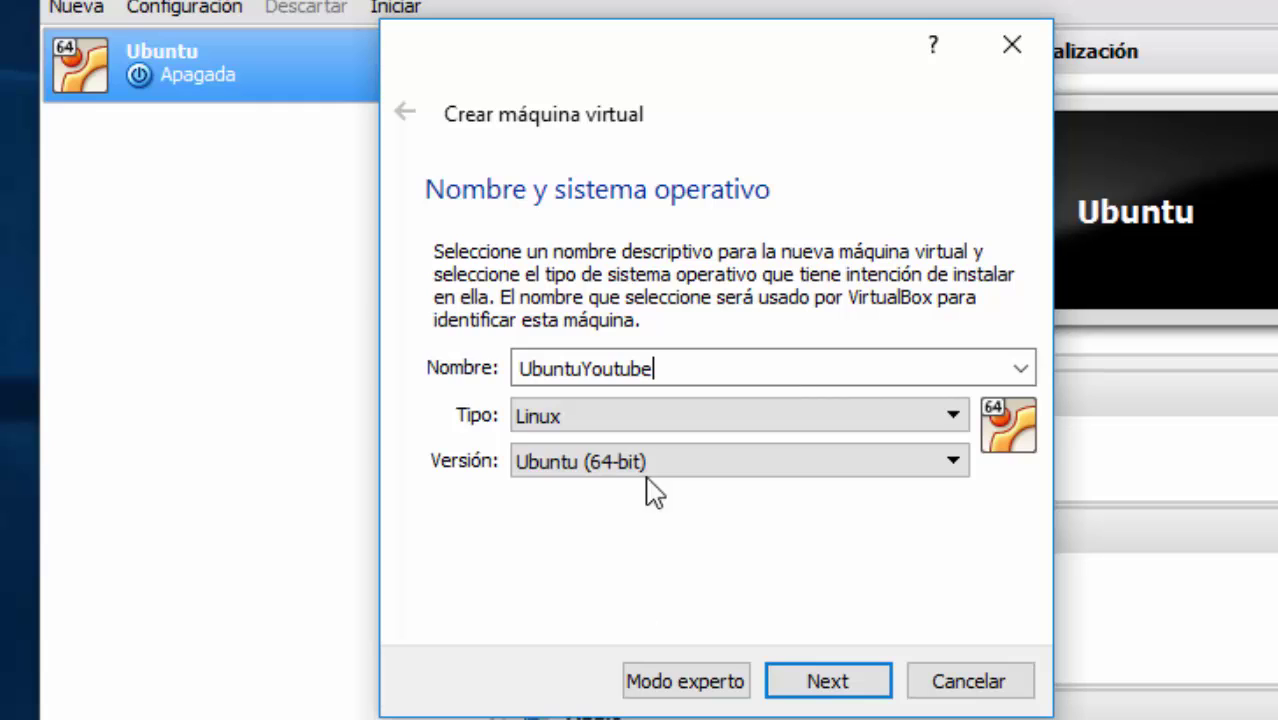
# Step: Create the Ubuntu 64-bit VM UbuntuYoutube with 1024 MB memory and a dynamically allocated 30 GB VDI disk
pyautogui.click(829, 683)
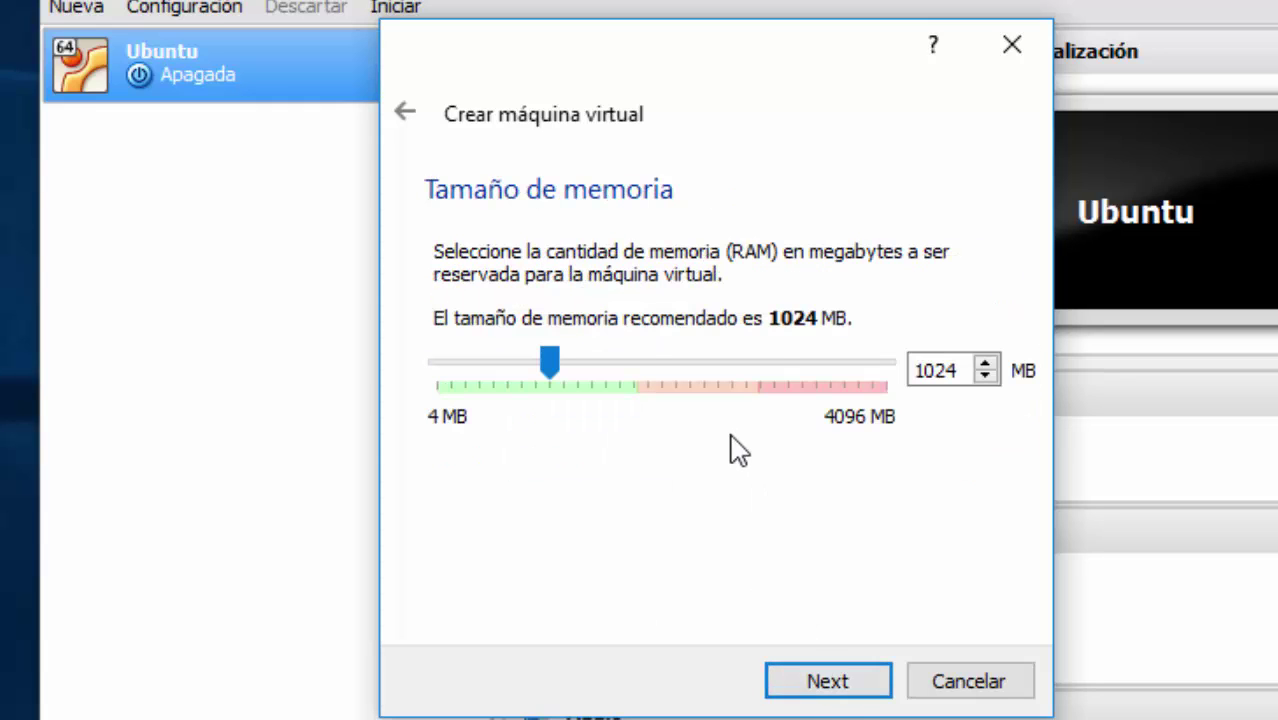
pyautogui.click(866, 684)
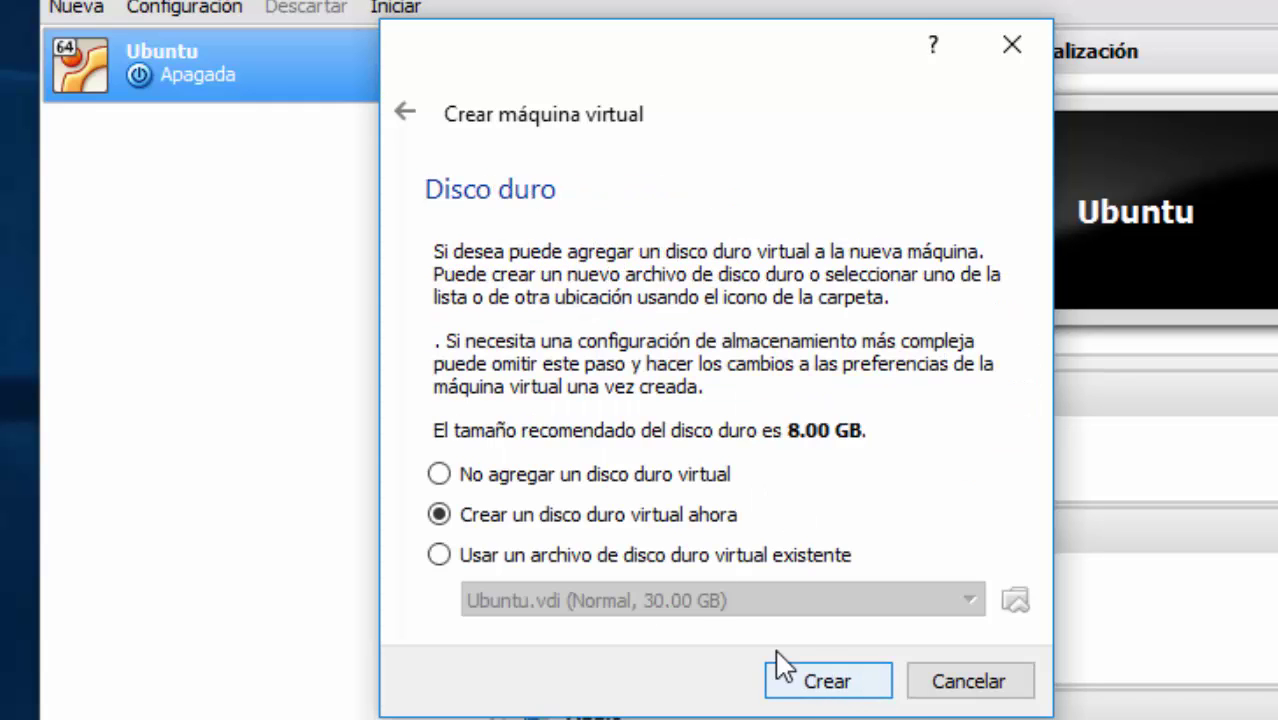
pyautogui.click(864, 686)
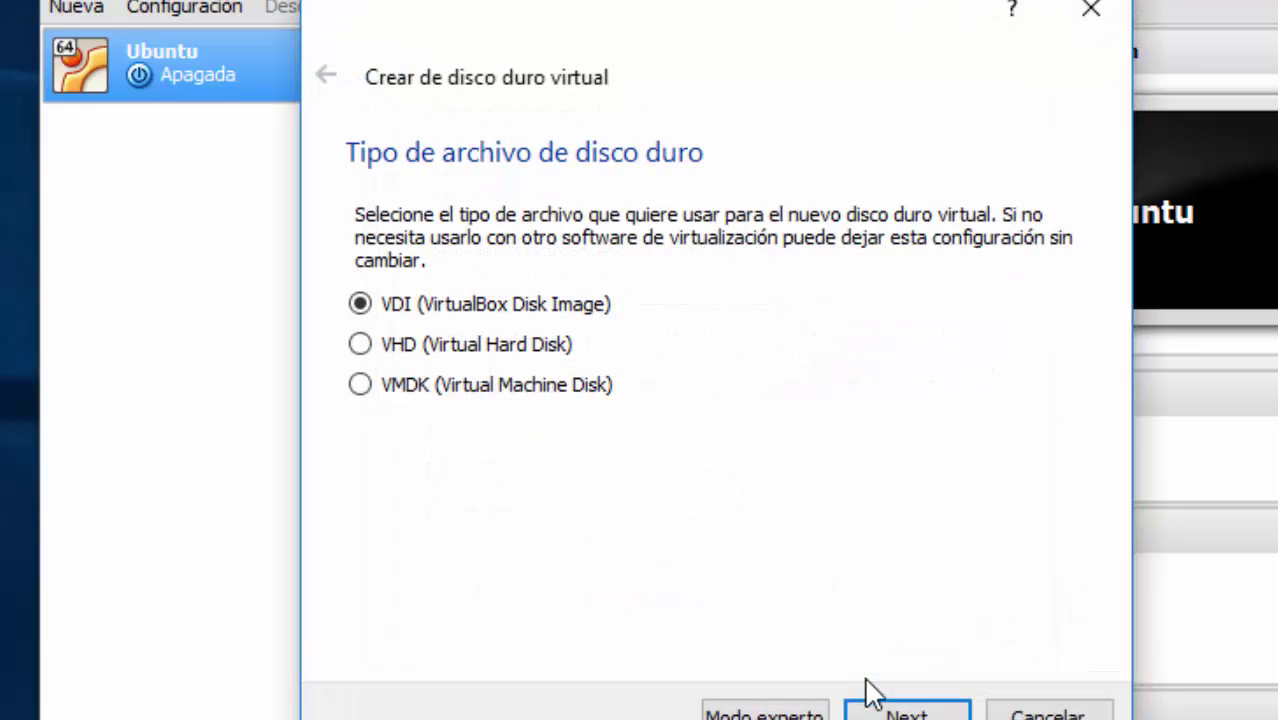
pyautogui.click(906, 714)
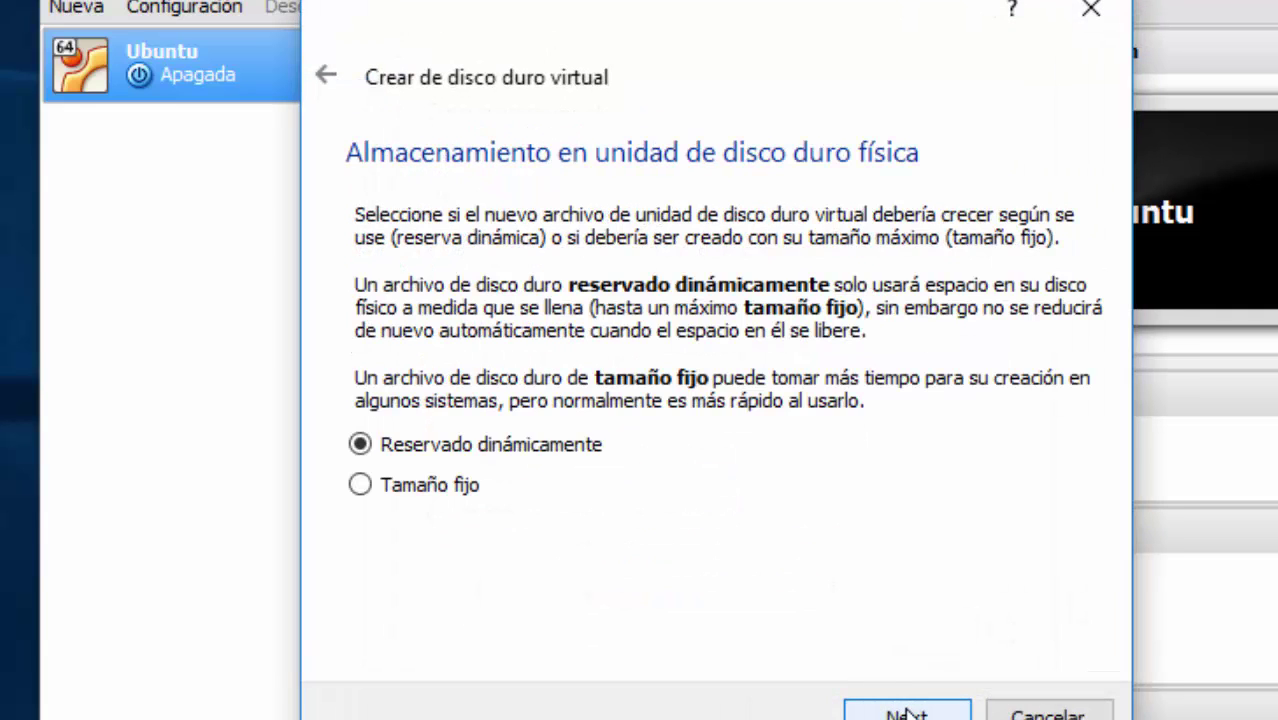
pyautogui.click(906, 714)
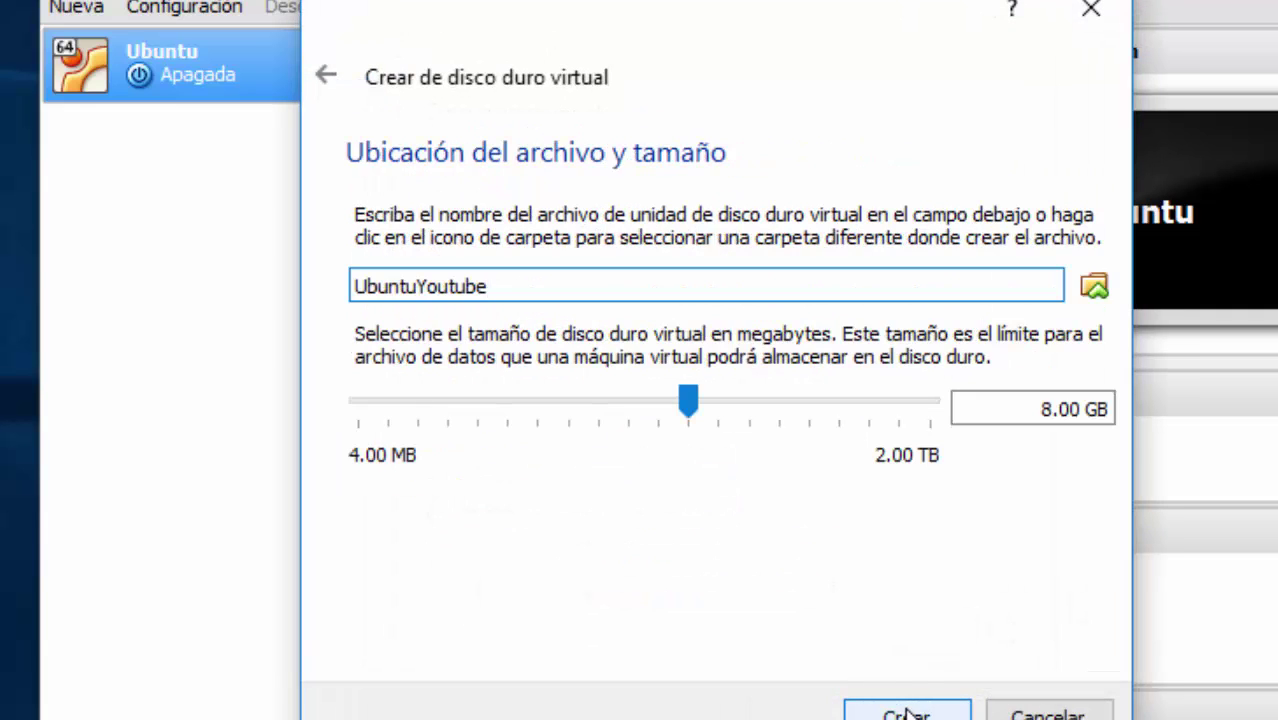
pyautogui.doubleClick(1100, 409)
pyautogui.write('30 GB')
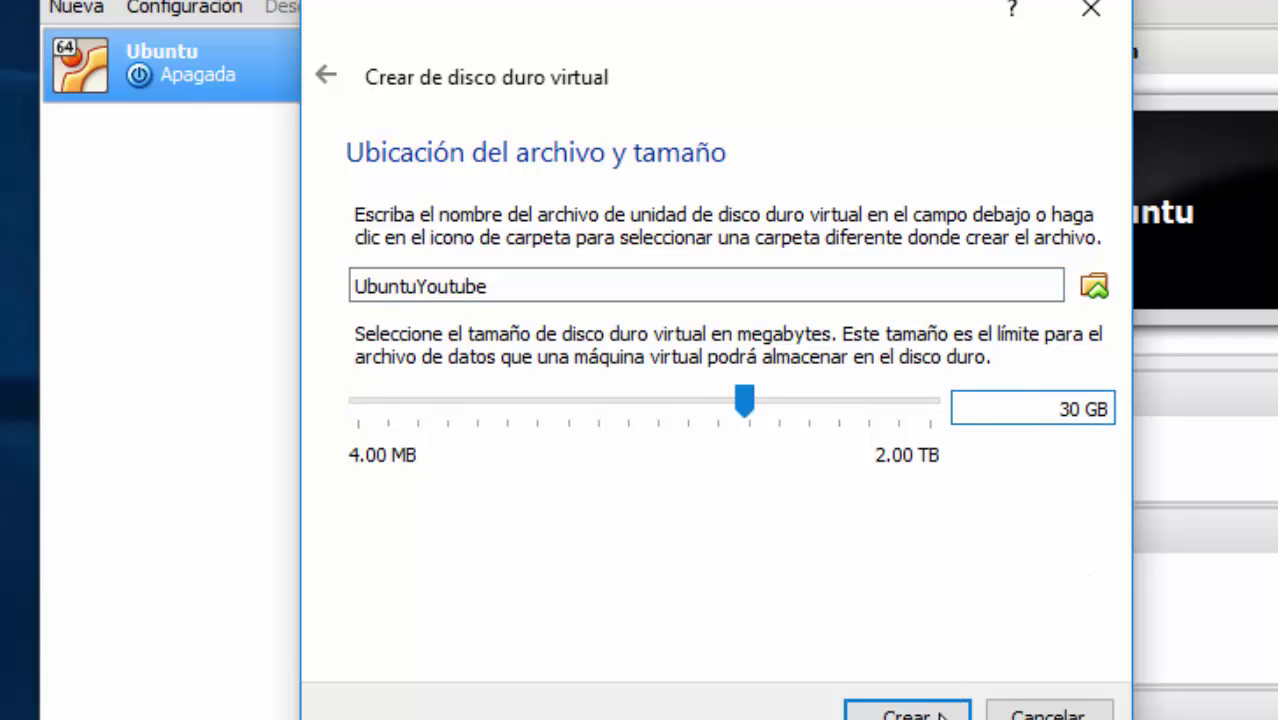
pyautogui.click(906, 714)
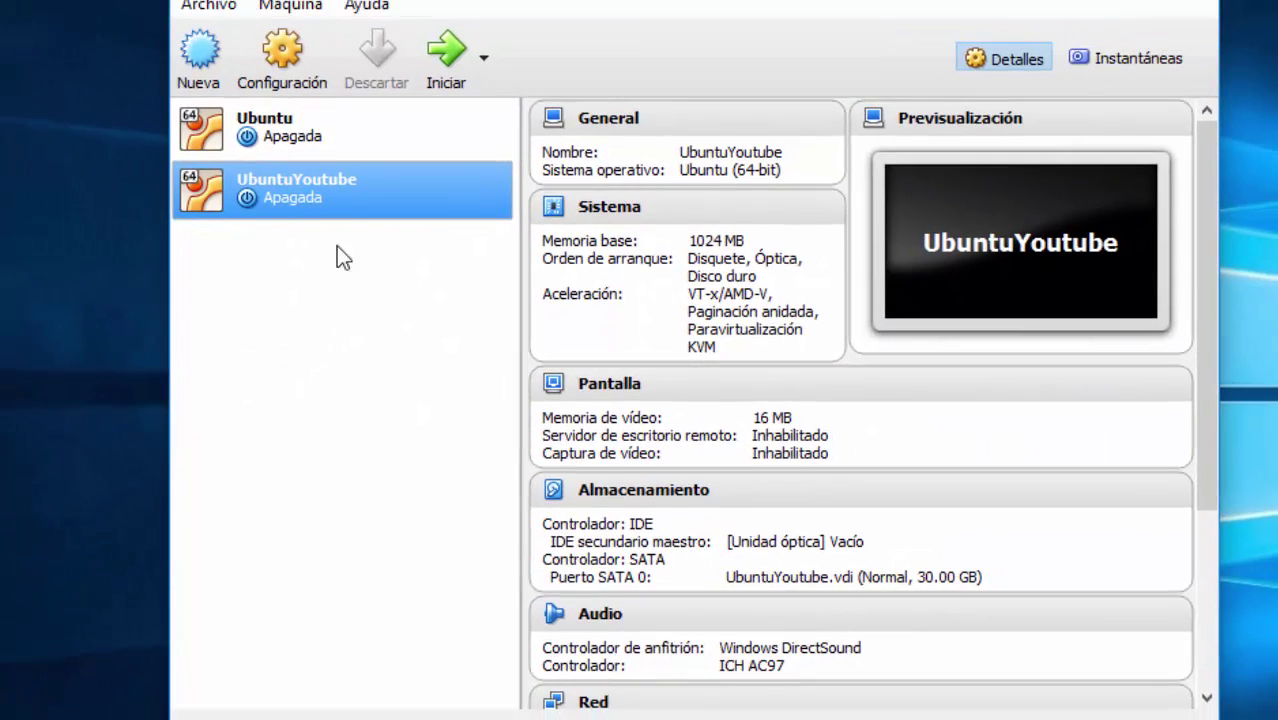
# Step: In UbuntuYoutube's Configuración, set network Adapter 1 to Adaptador puente on the Broadcom 802.11n adapter
pyautogui.rightClick(346, 198)
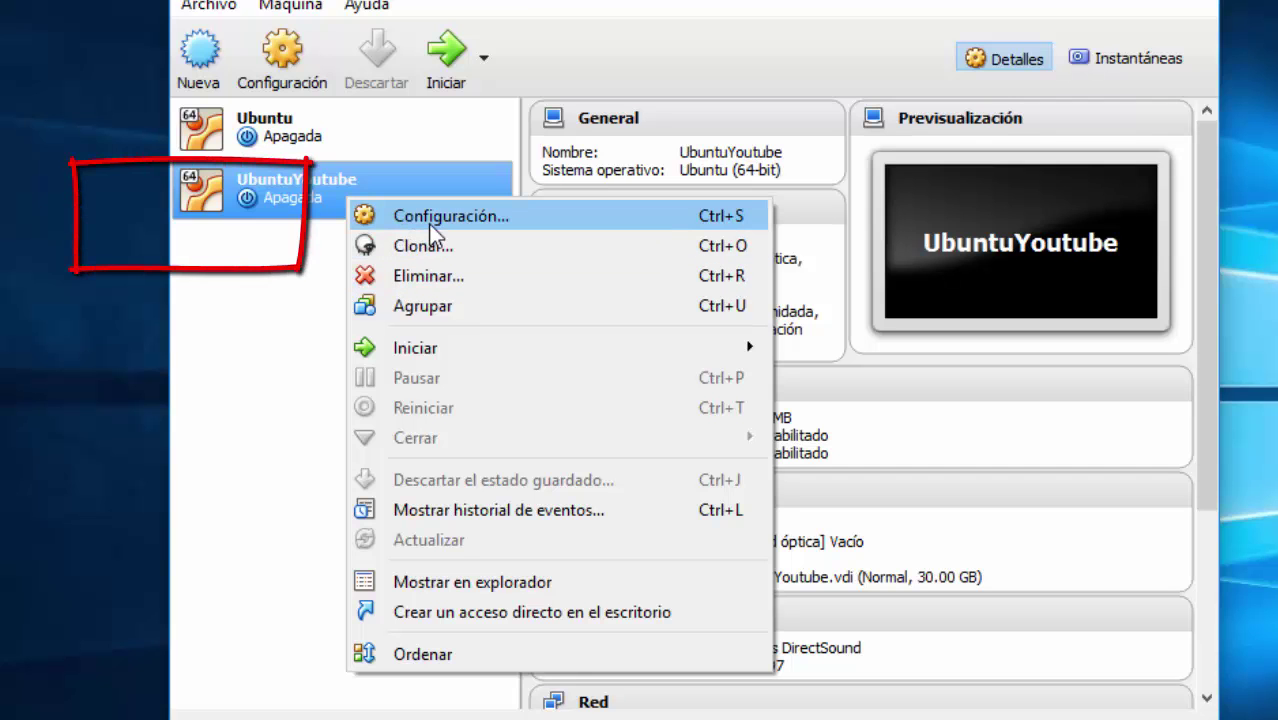
pyautogui.click(430, 225)
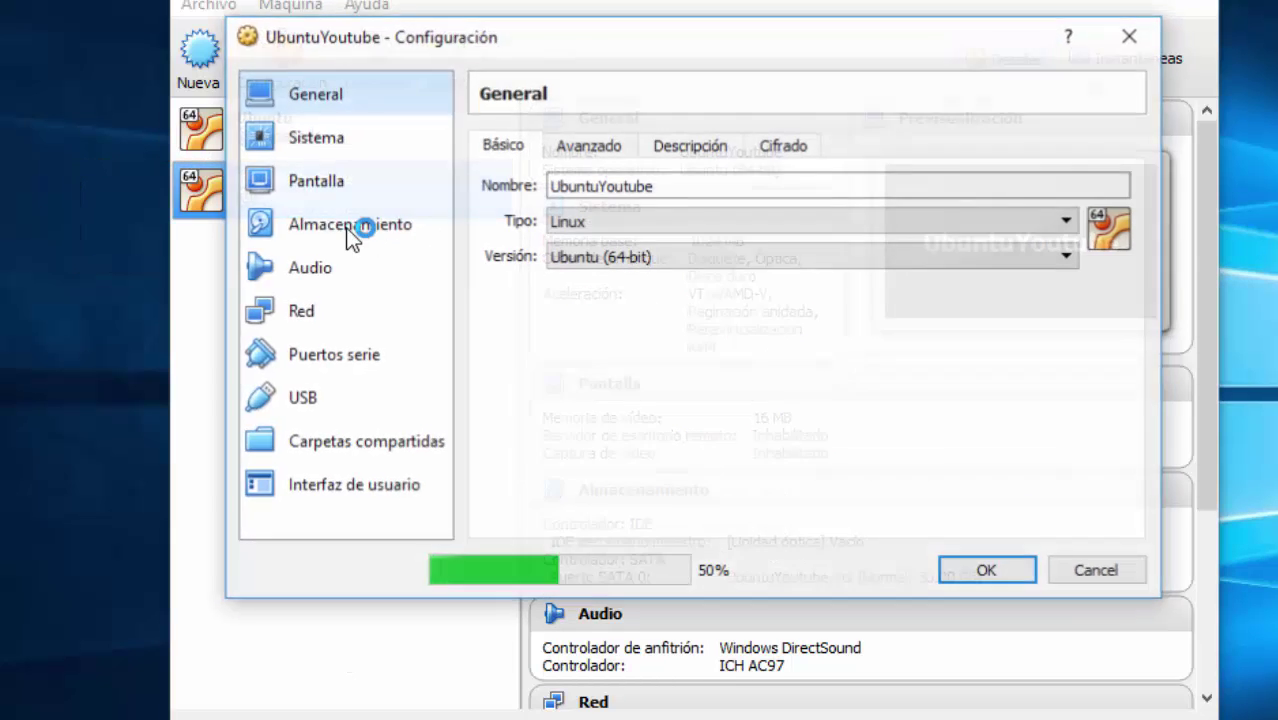
pyautogui.click(332, 313)
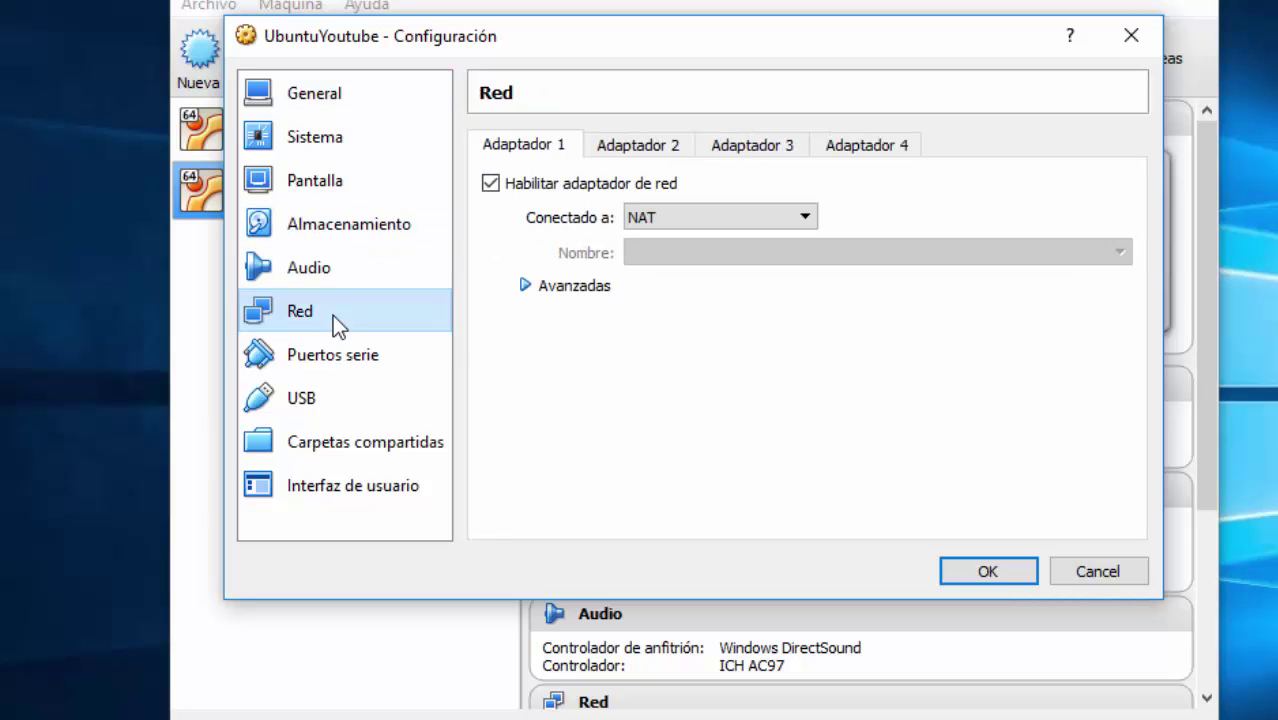
pyautogui.click(664, 224)
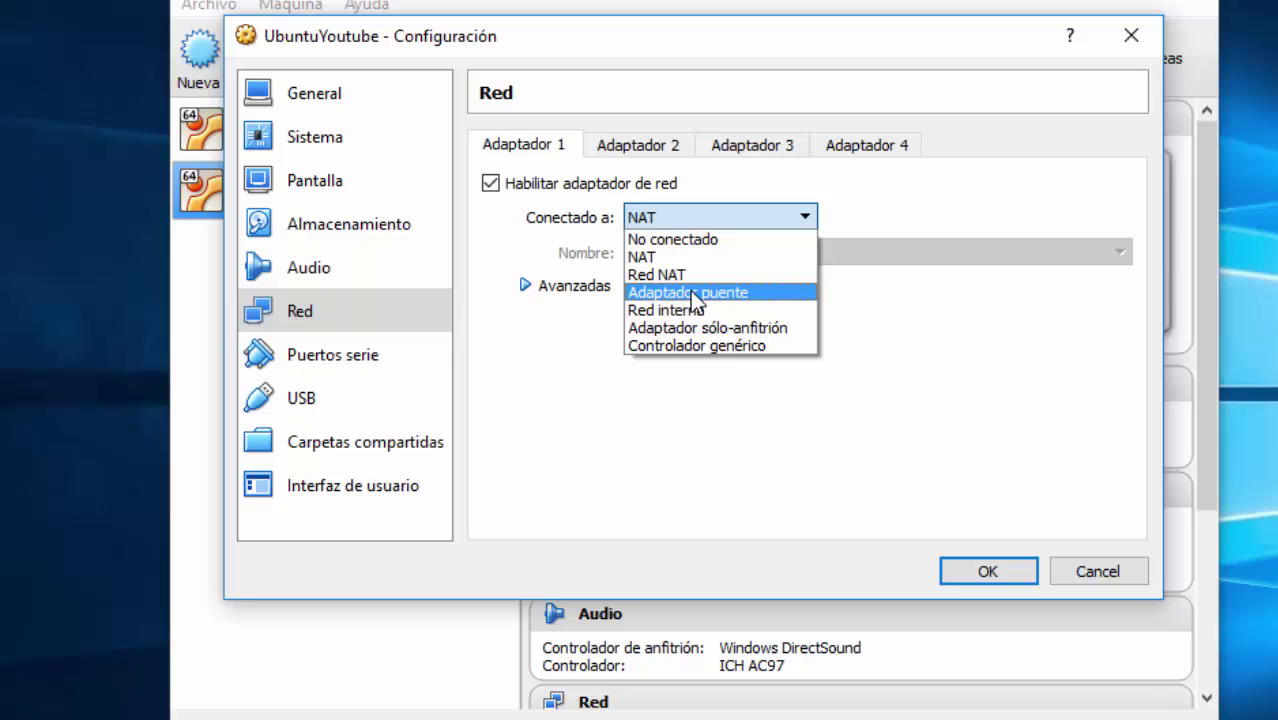
pyautogui.click(690, 291)
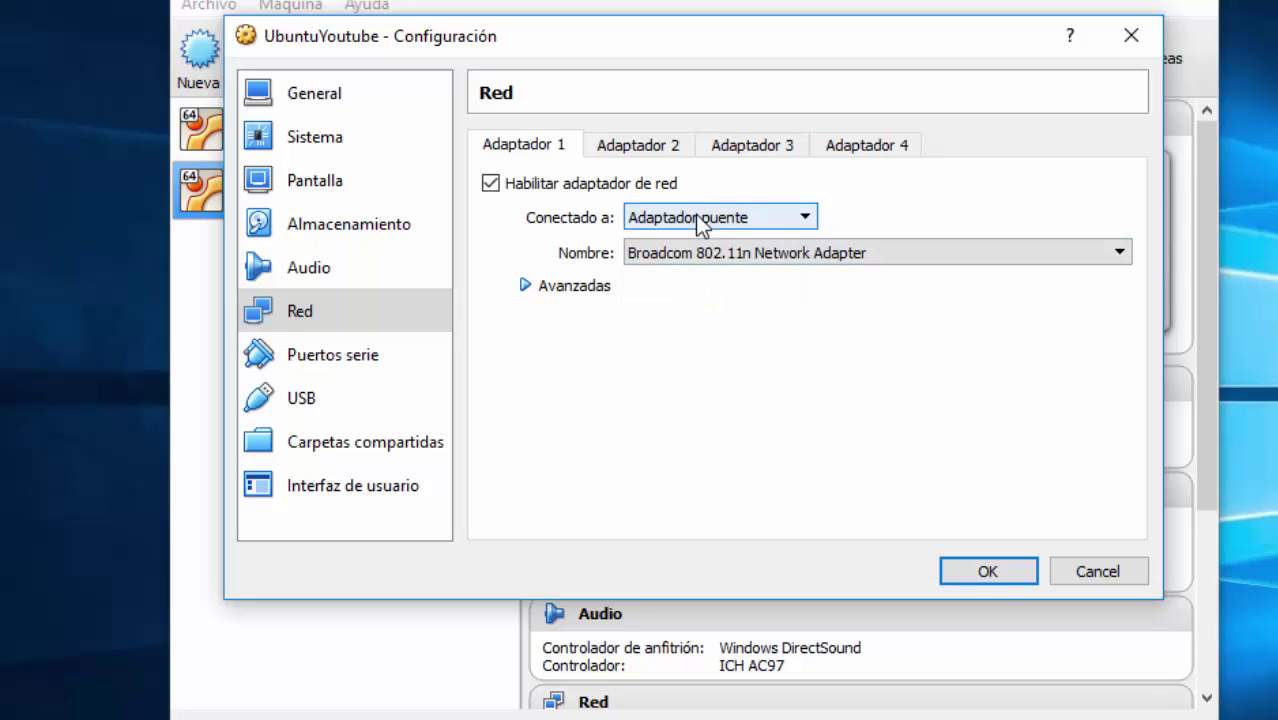
pyautogui.click(360, 233)
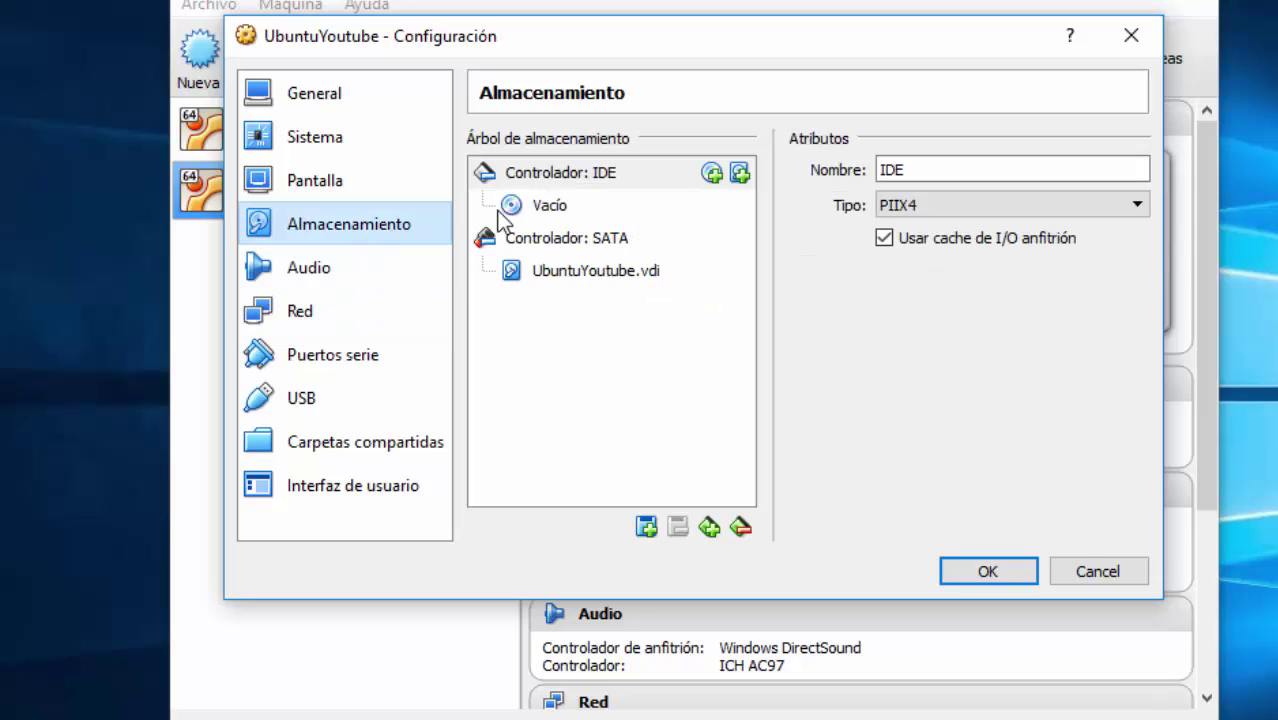
# Step: Add an optical drive on the IDE controller holding ubuntu-16.04.1-desktop-amd64.iso and save the settings
pyautogui.click(630, 182)
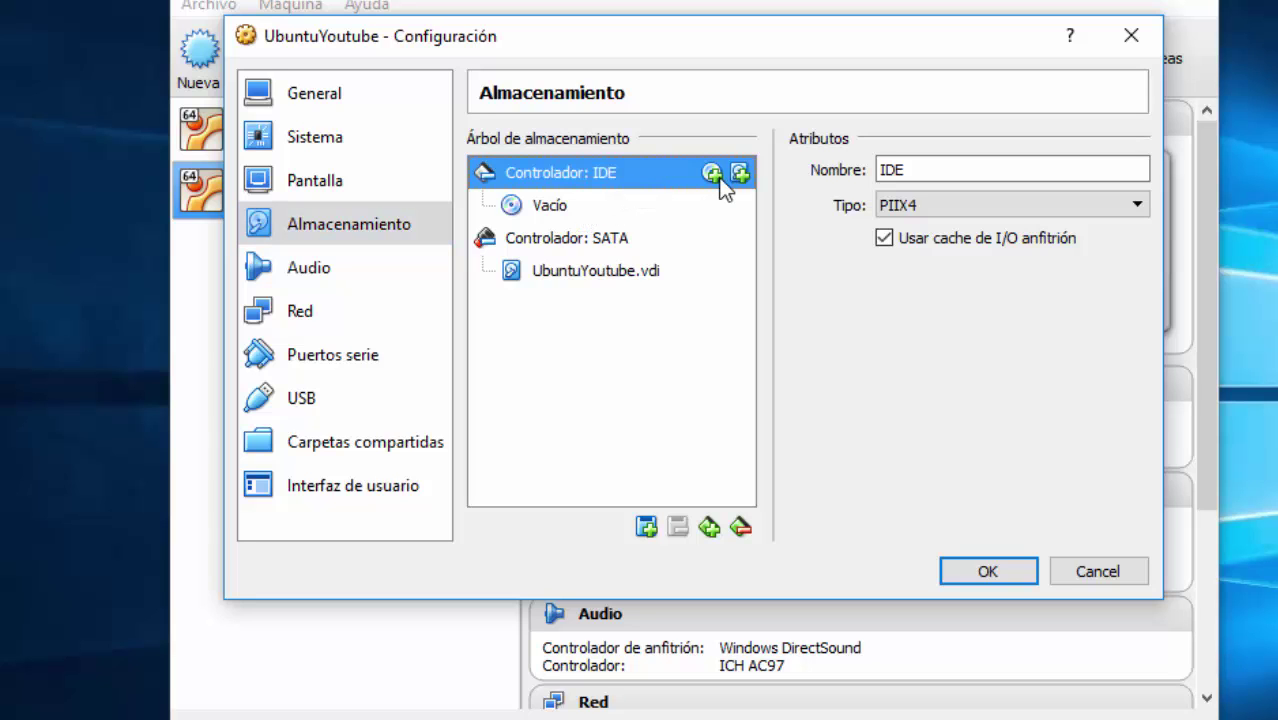
pyautogui.click(712, 175)
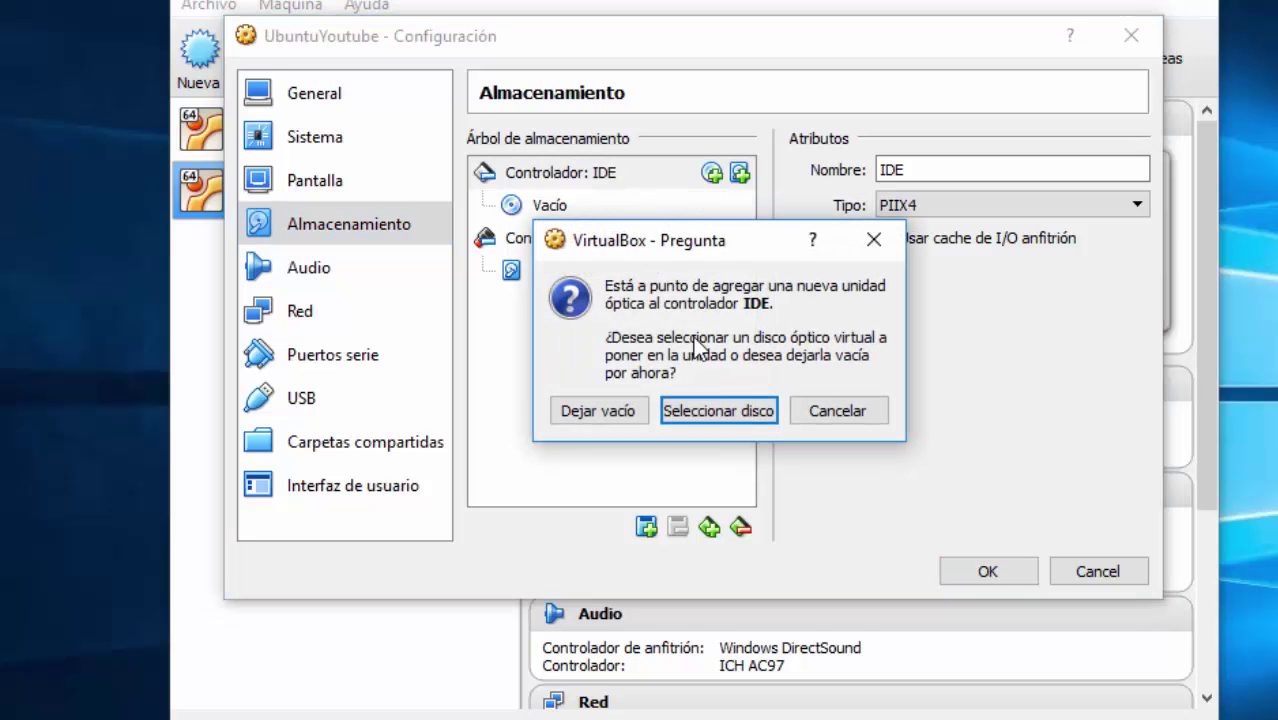
pyautogui.click(714, 411)
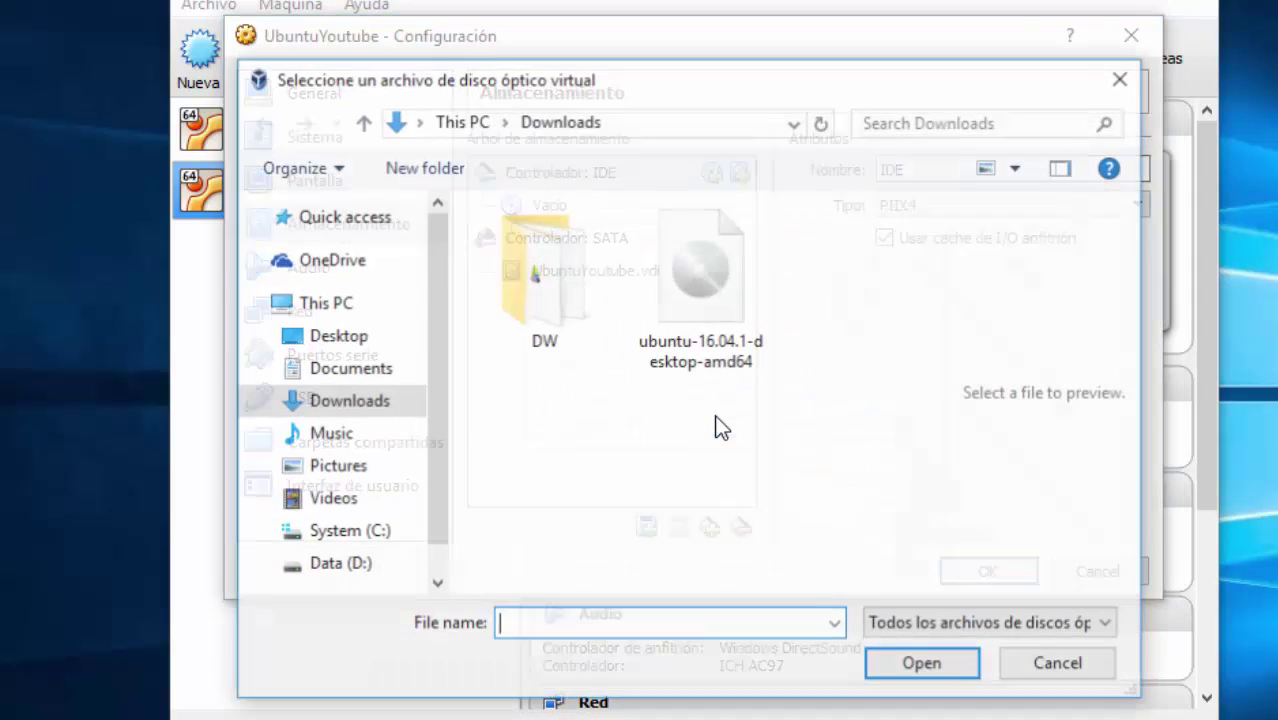
pyautogui.click(679, 277)
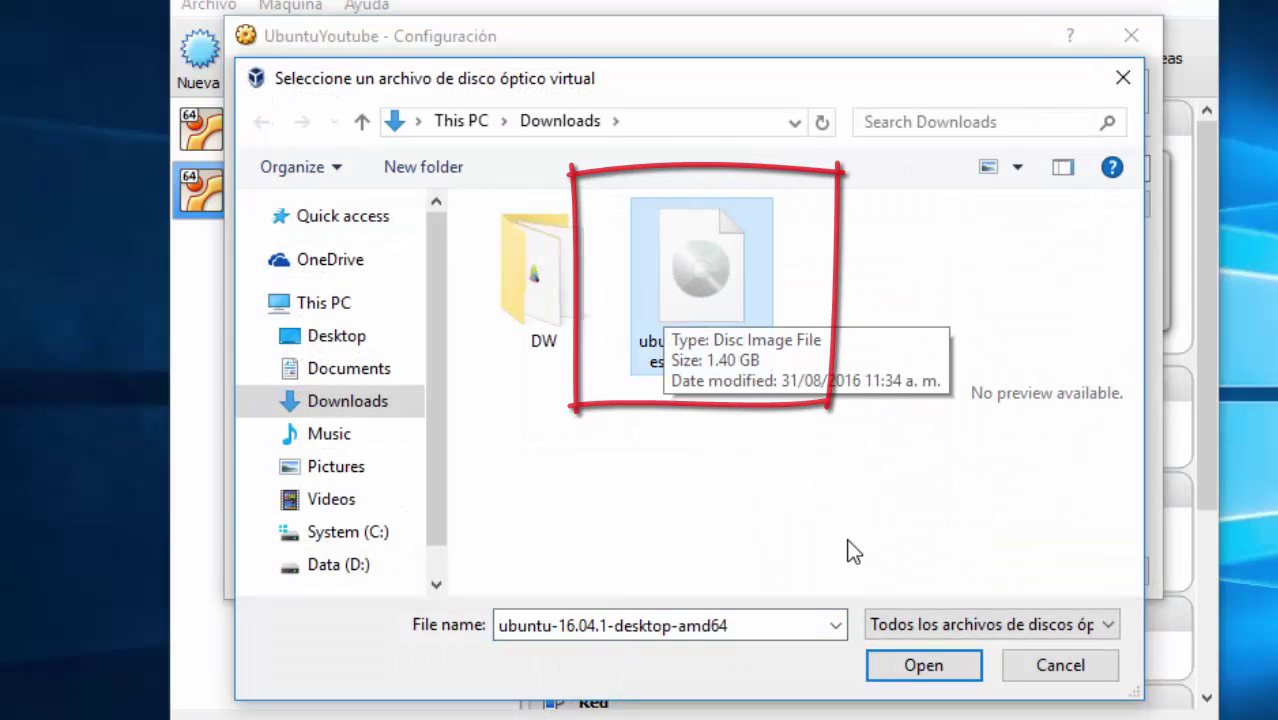
pyautogui.click(764, 460)
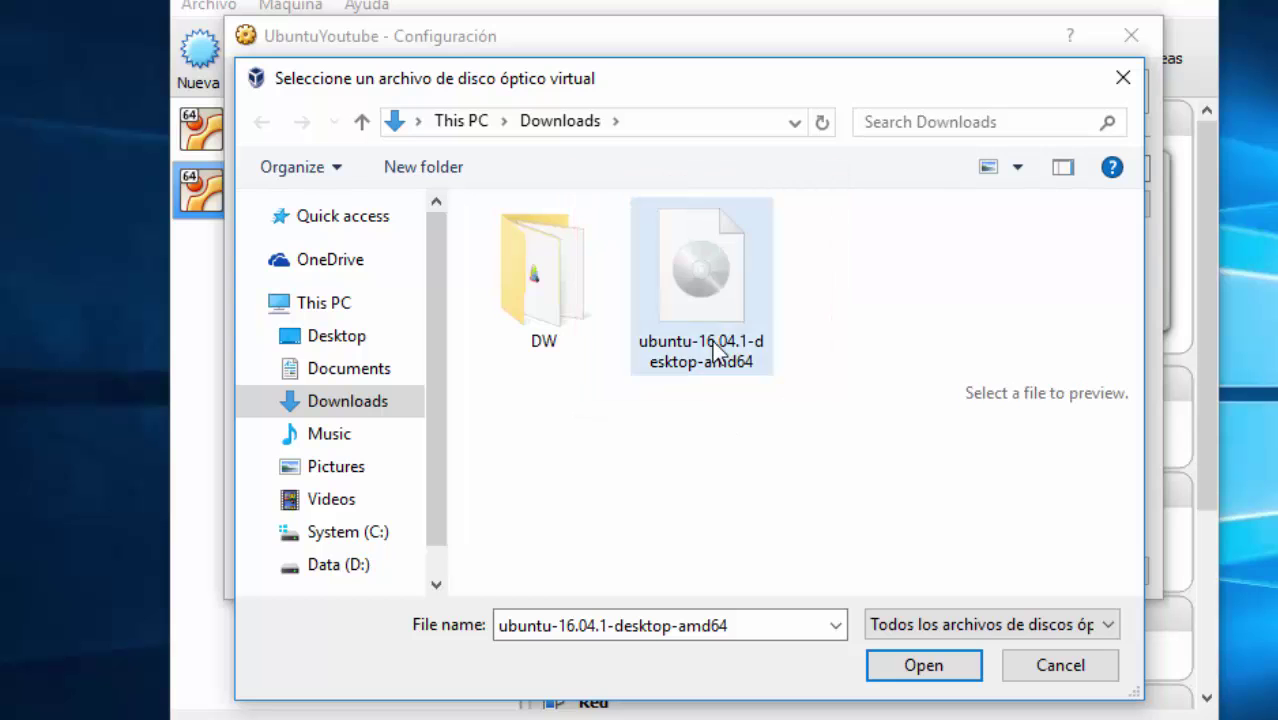
pyautogui.click(903, 668)
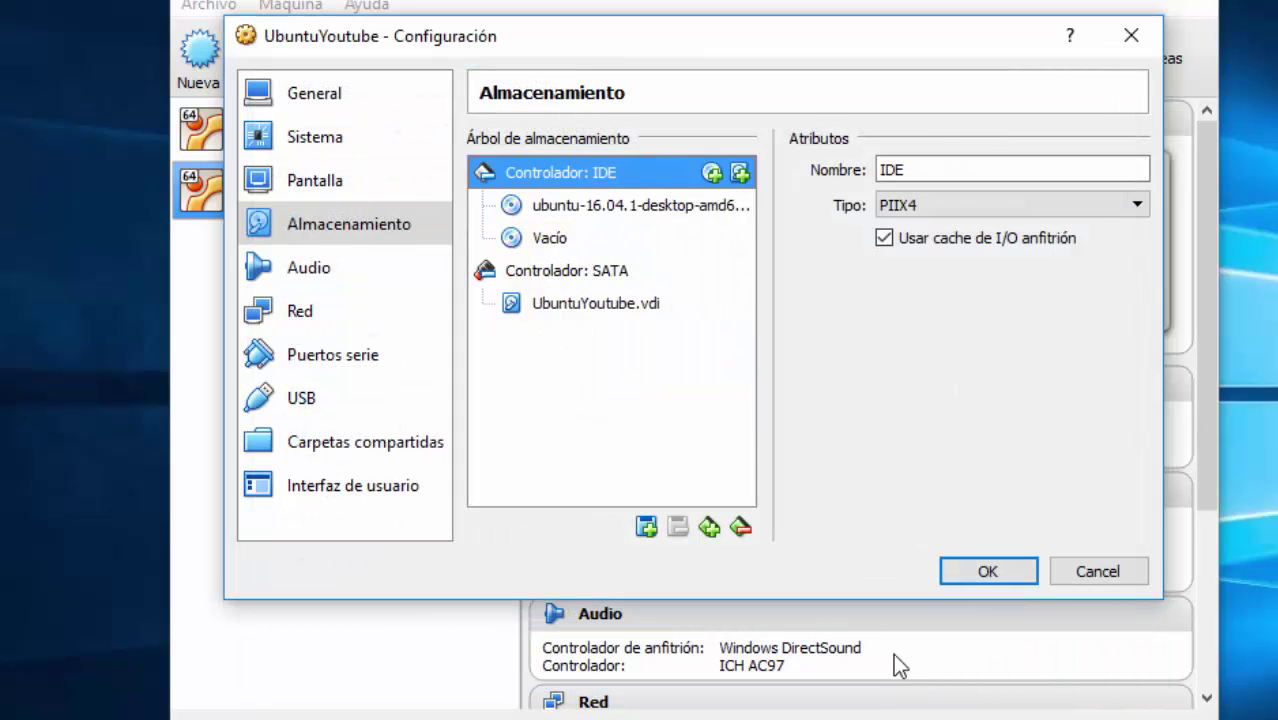
pyautogui.click(960, 568)
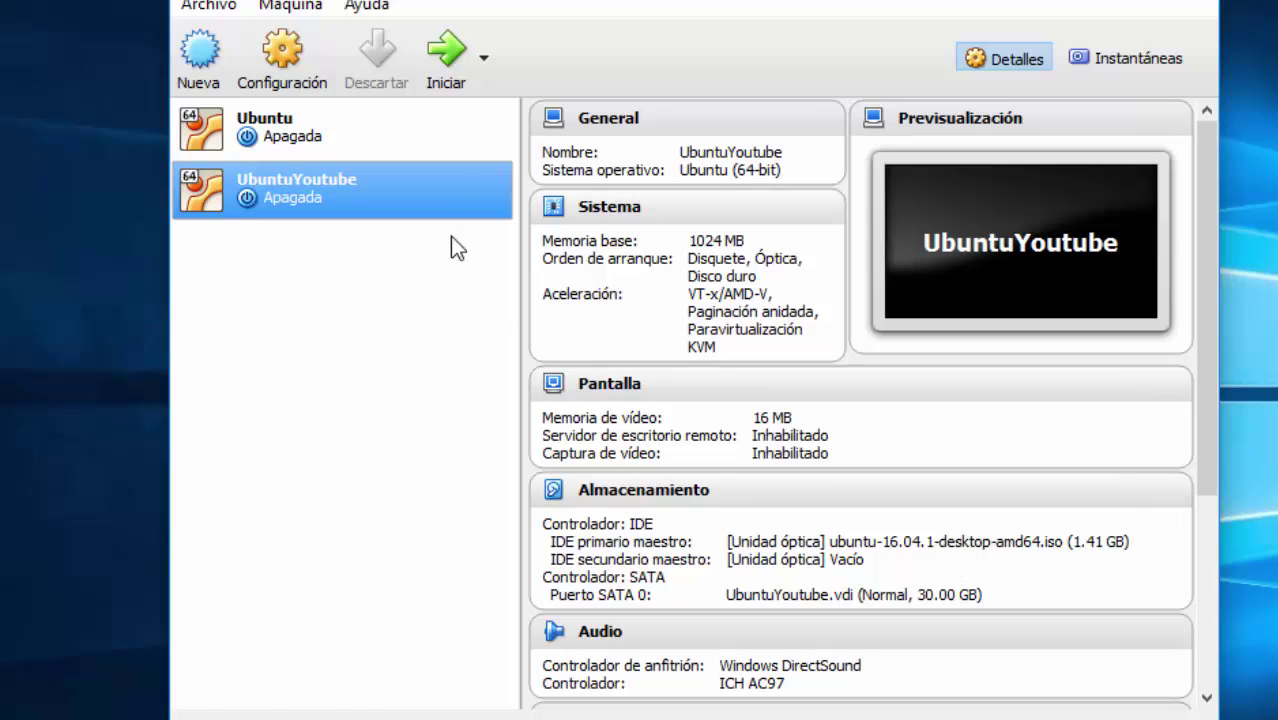
# Step: Start UbuntuYoutube and dismiss the keyboard autocapture notice while it boots to the Ubuntu Welcome screen
pyautogui.click(449, 62)
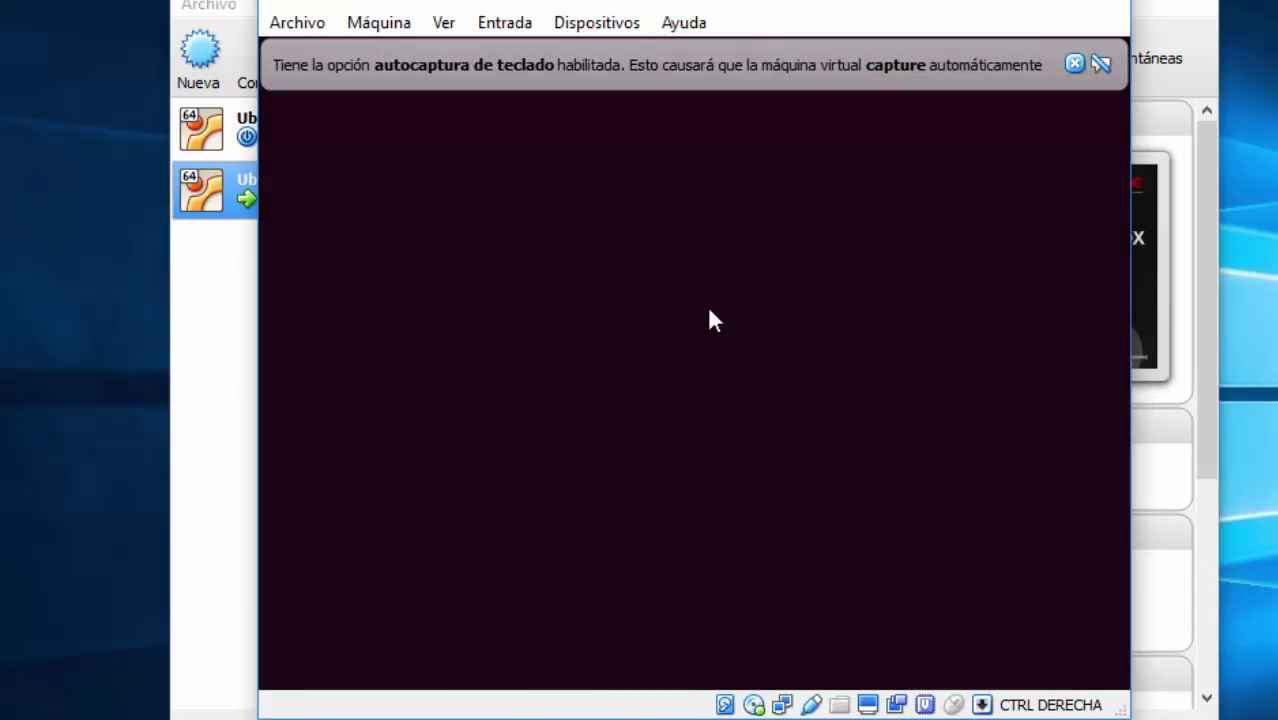
pyautogui.click(1074, 63)
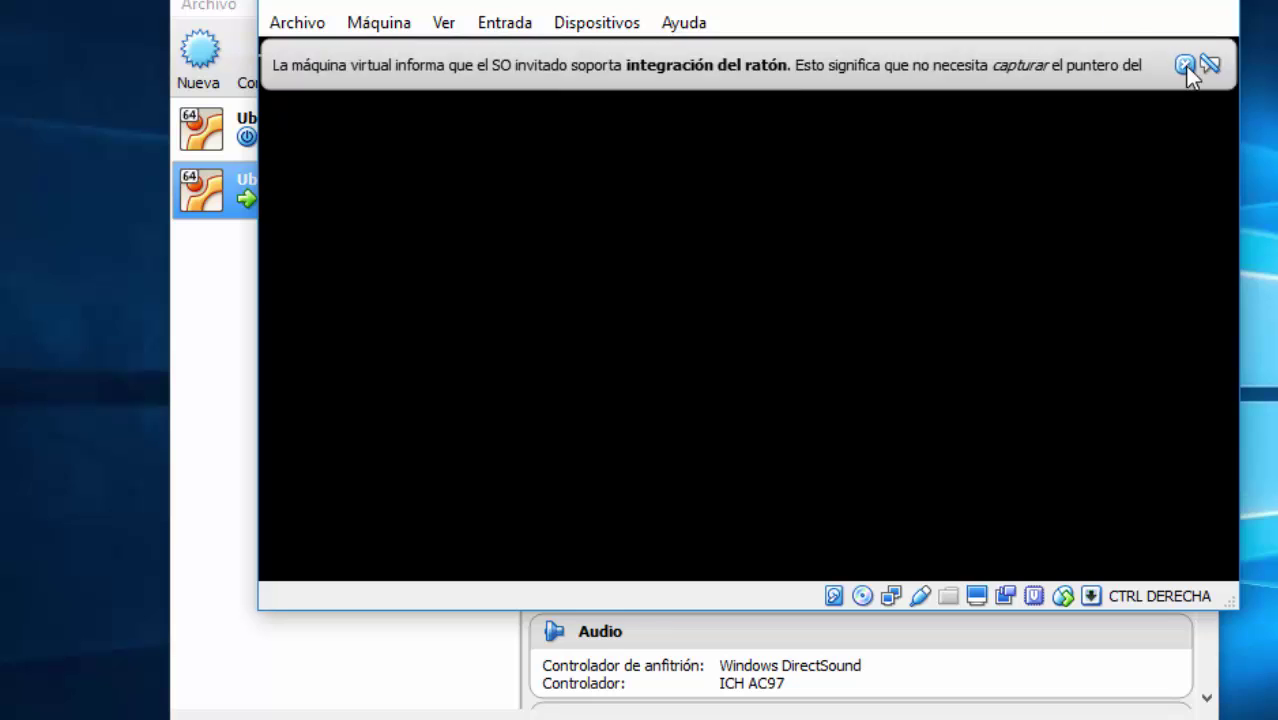
pyautogui.hotkey('alt', 'Tab')
pyautogui.hotkey('alt', 'Tab')
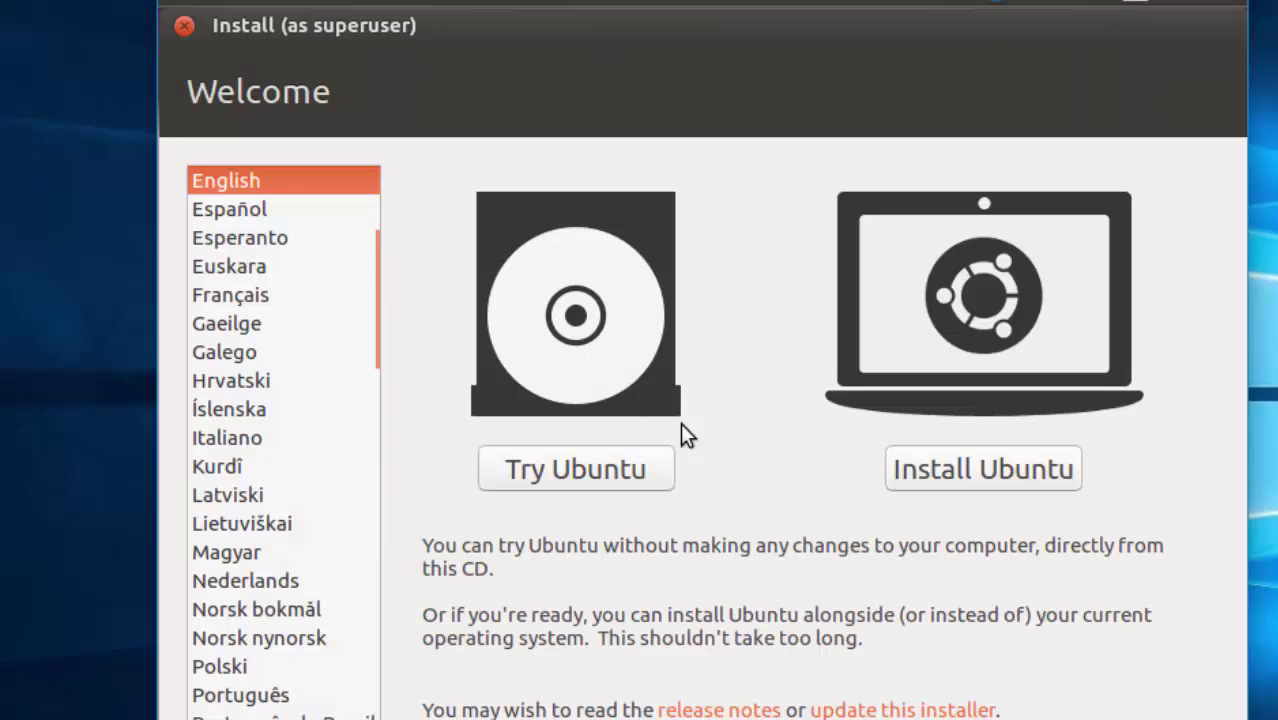
# Step: Install Ubuntu with third-party software using Erase disk and install Ubuntu, approving the disk changes
pyautogui.click(952, 487)
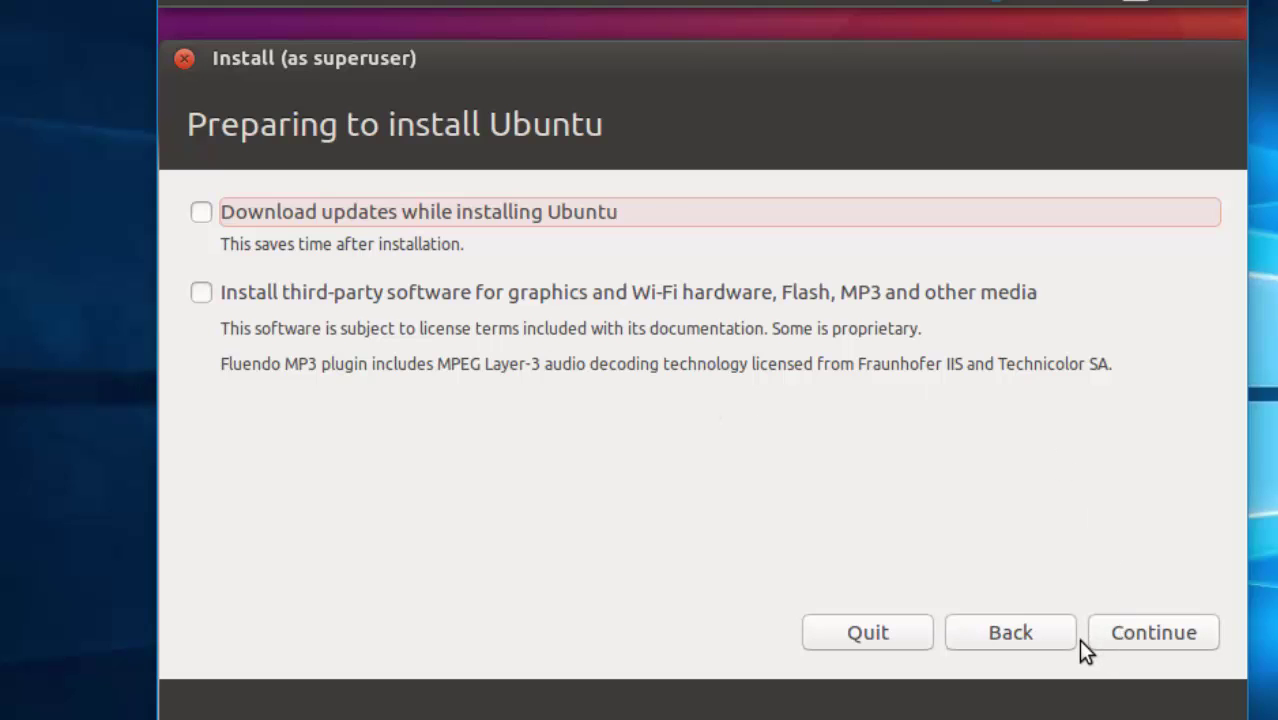
pyautogui.click(710, 289)
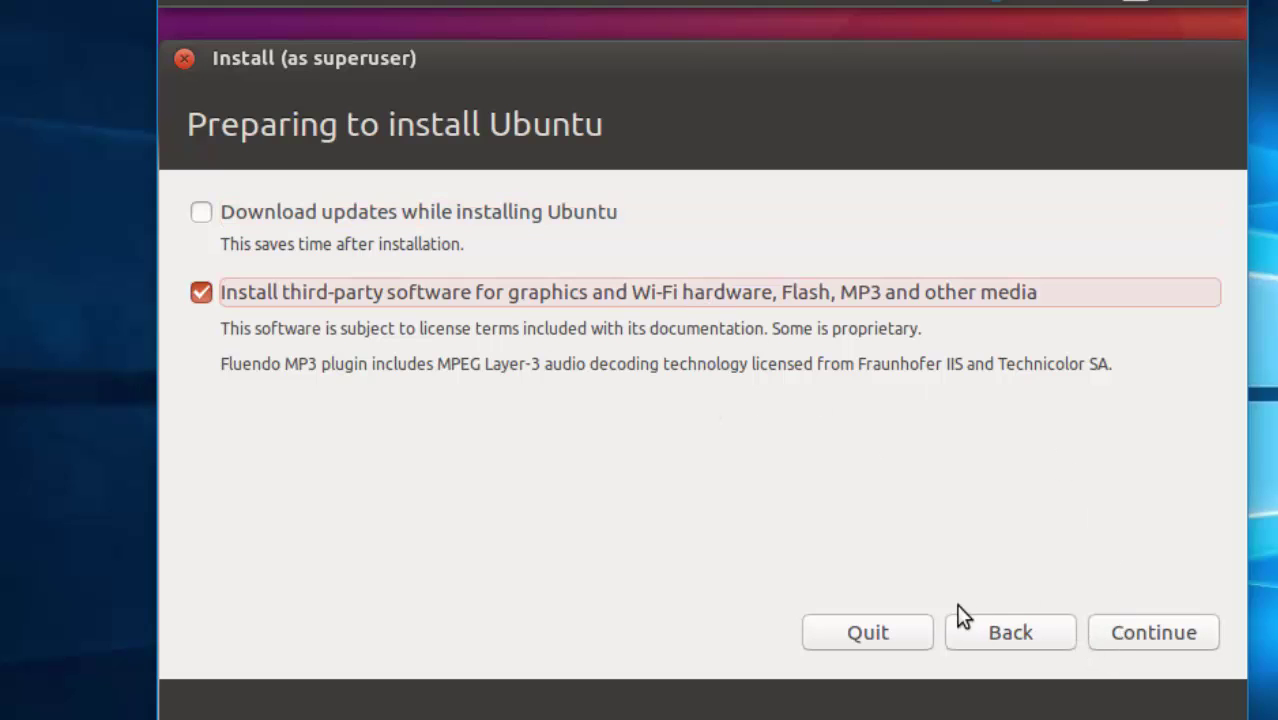
pyautogui.click(1142, 640)
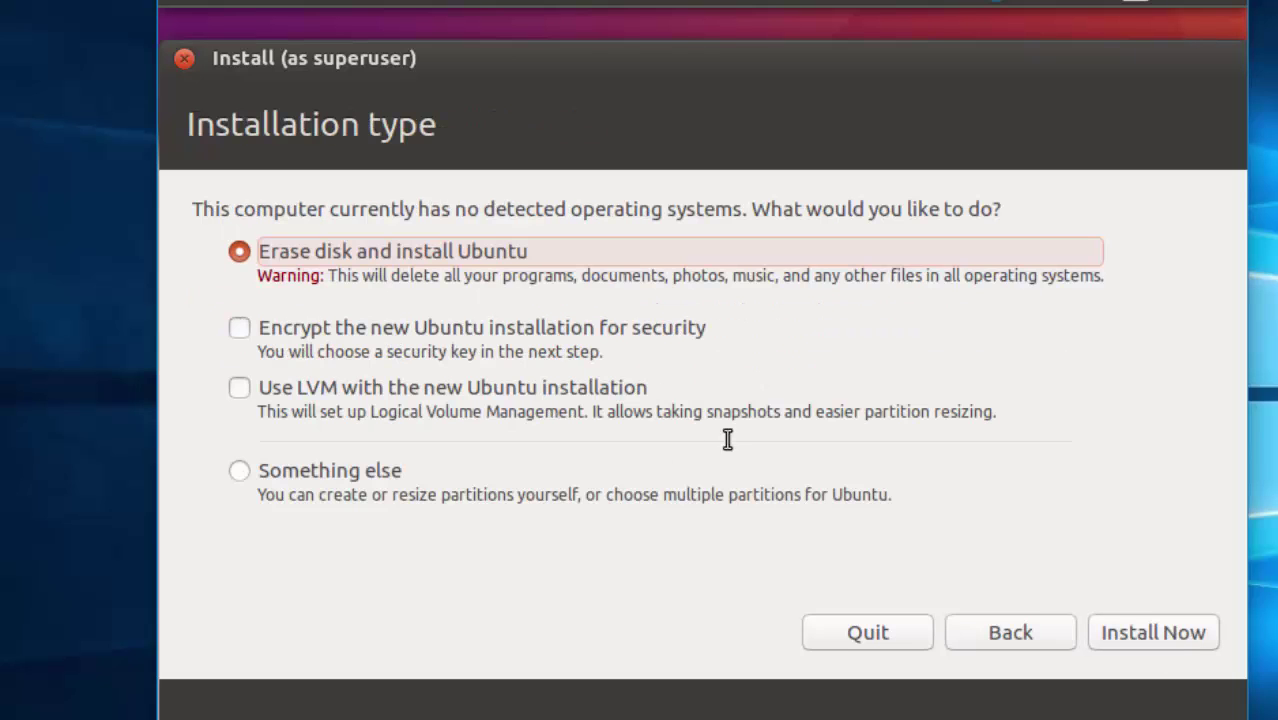
pyautogui.click(1164, 638)
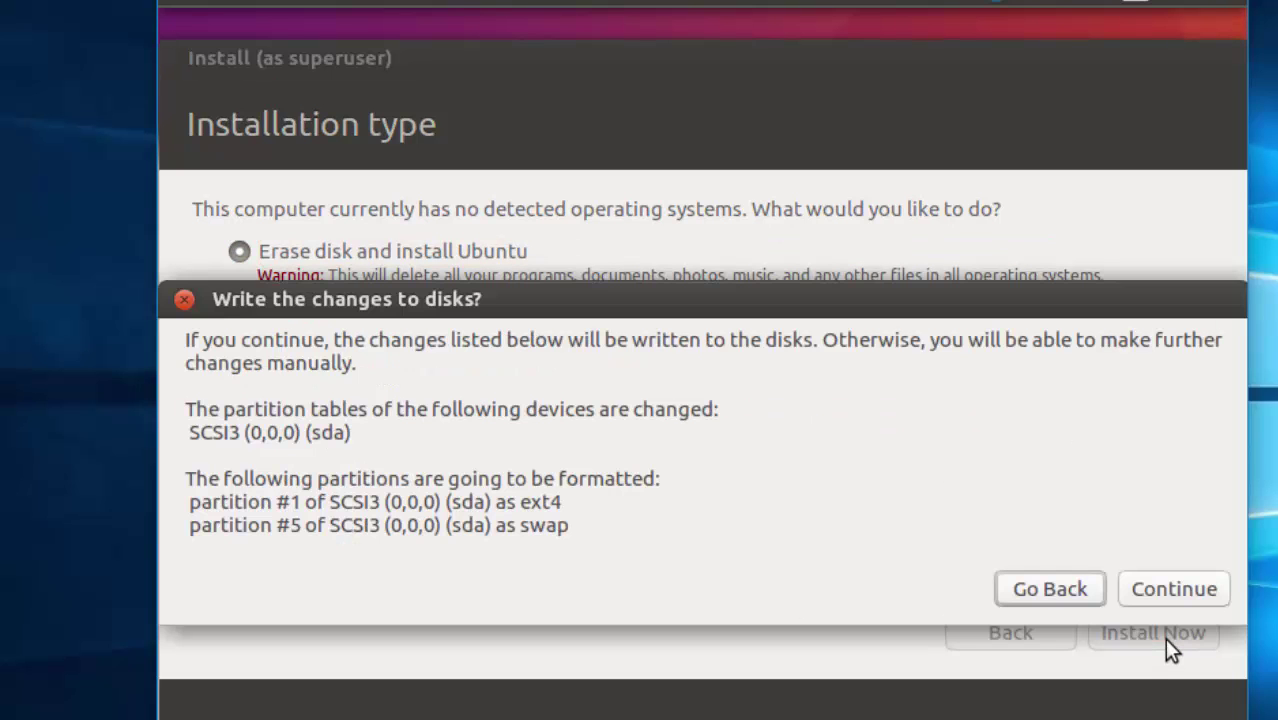
pyautogui.click(1183, 595)
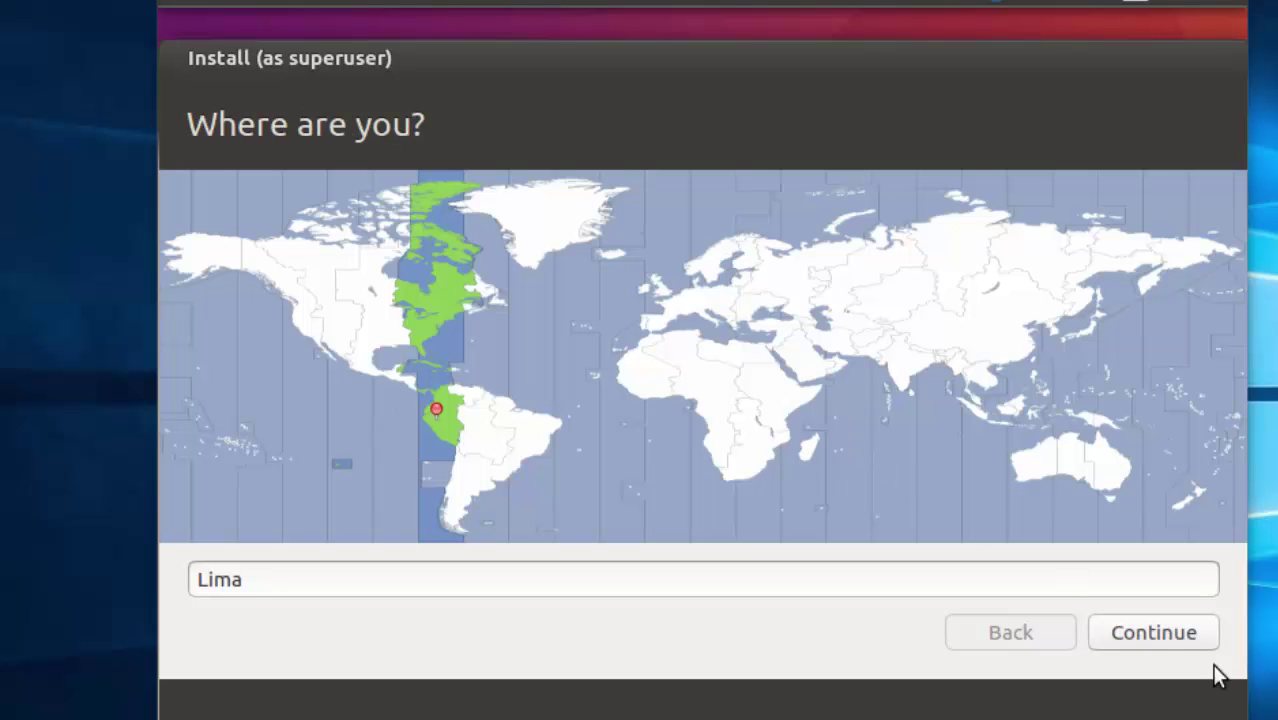
# Step: Accept Lima as the installer's location and continue
pyautogui.click(1140, 634)
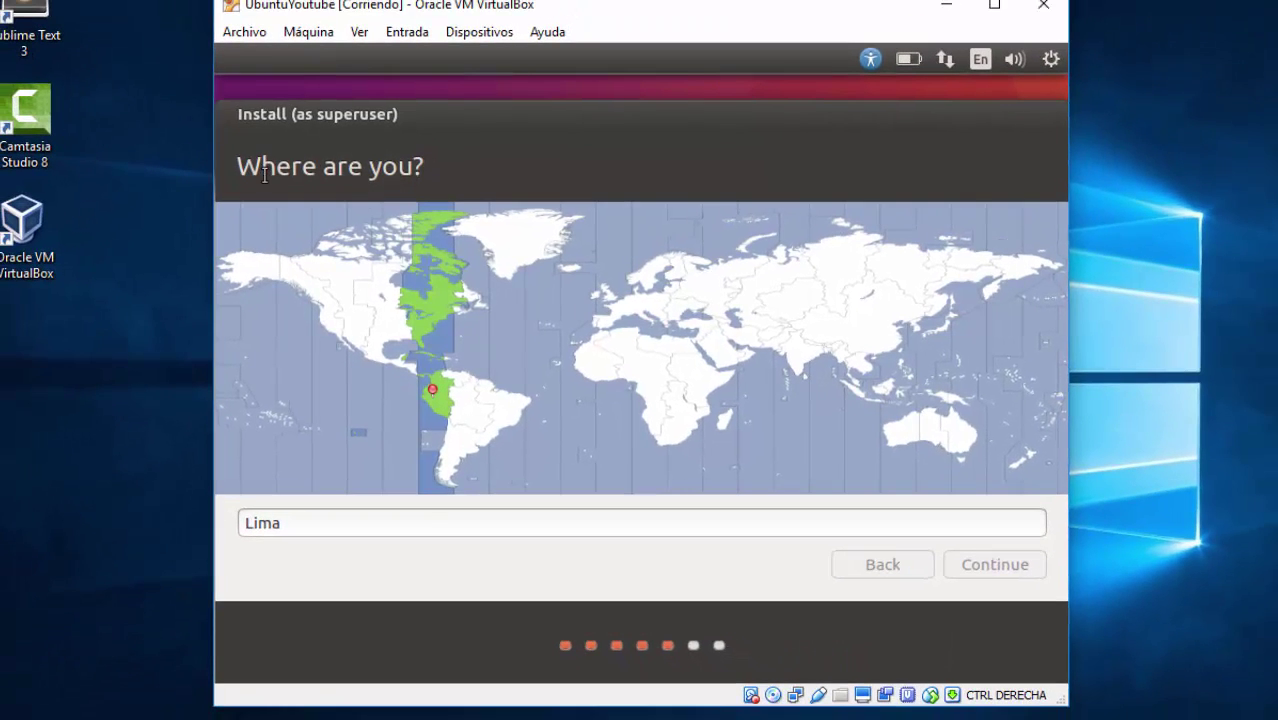
pyautogui.moveTo(239, 170); pyautogui.dragTo(441, 165)
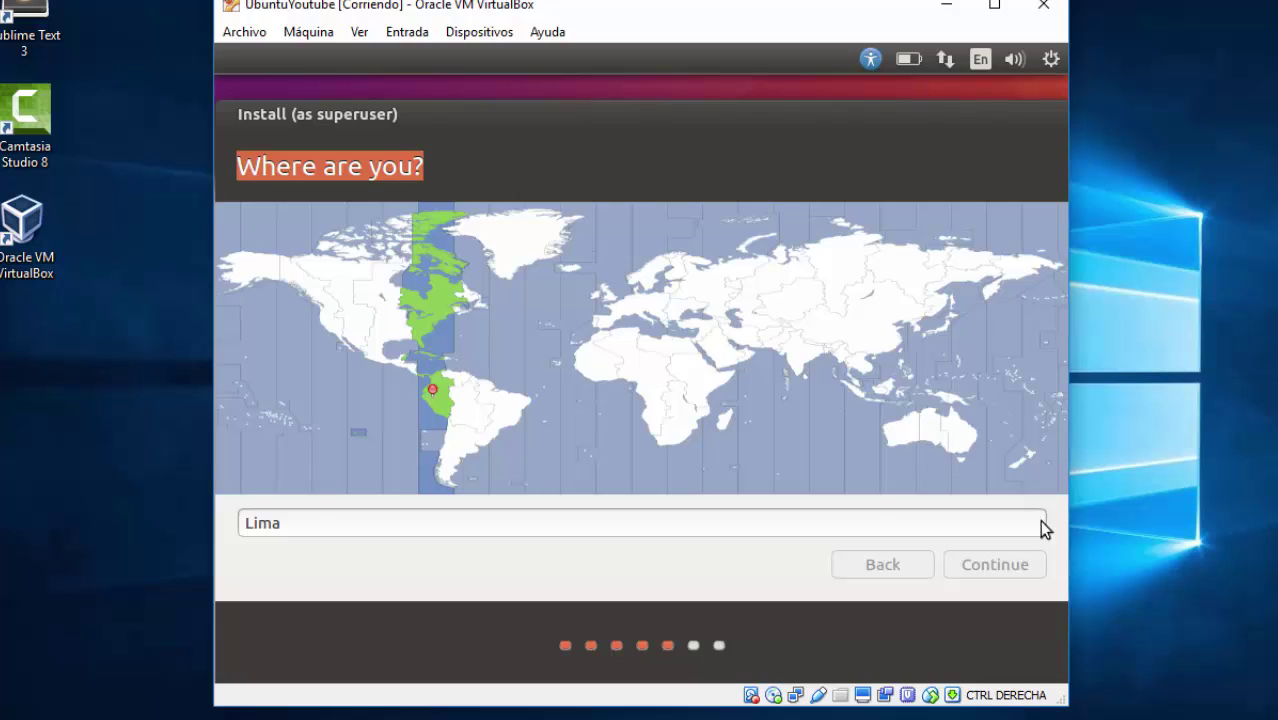
# Step: Test the Spanish (Latin American) keyboard layout by typing 'Ok', widen the window, and continue
pyautogui.click(380, 484)
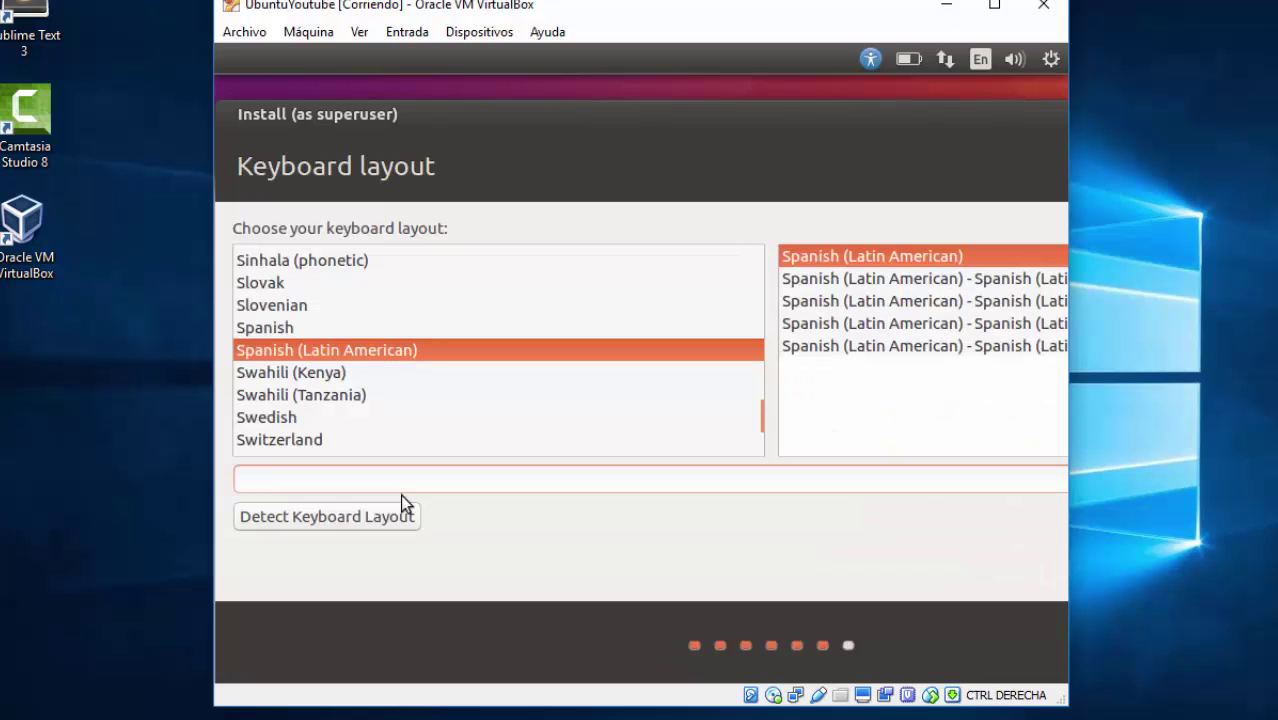
pyautogui.write('Ok')
pyautogui.moveTo(1067, 372); pyautogui.dragTo(1275, 383)
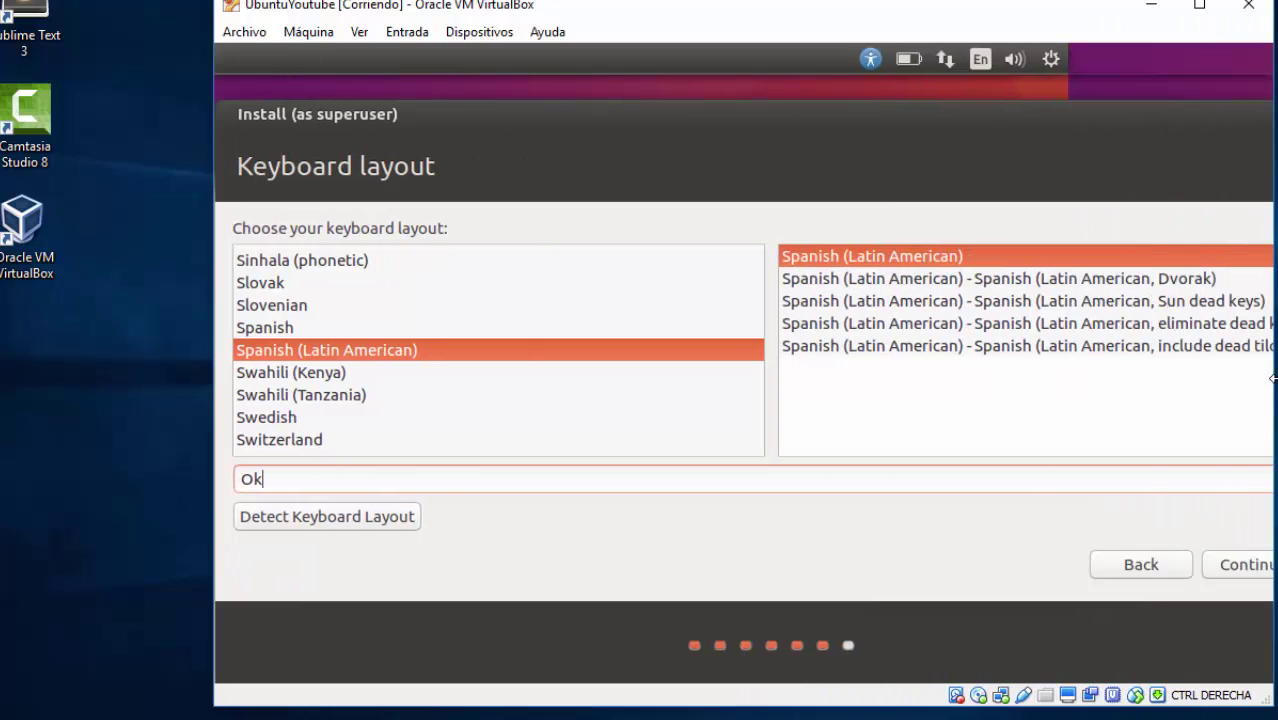
pyautogui.click(1240, 566)
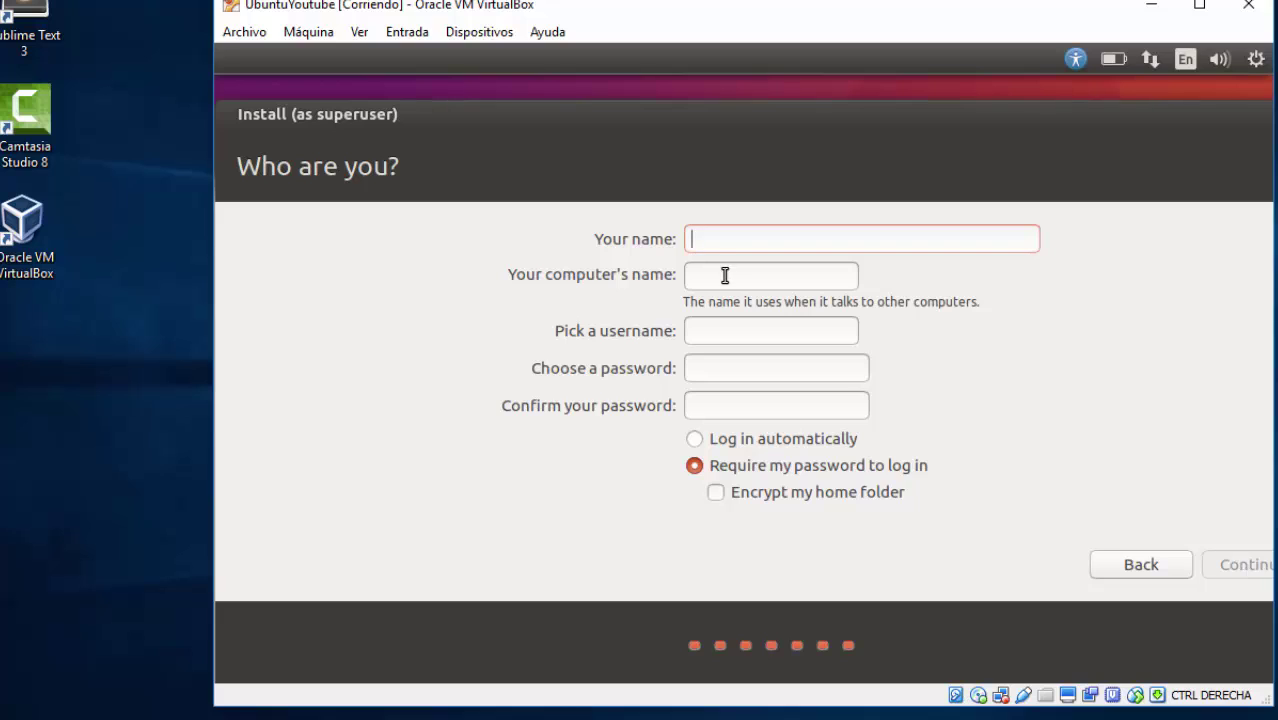
# Step: Enter the user's name and account password twice, enable automatic login, and continue
pyautogui.write('Victor')
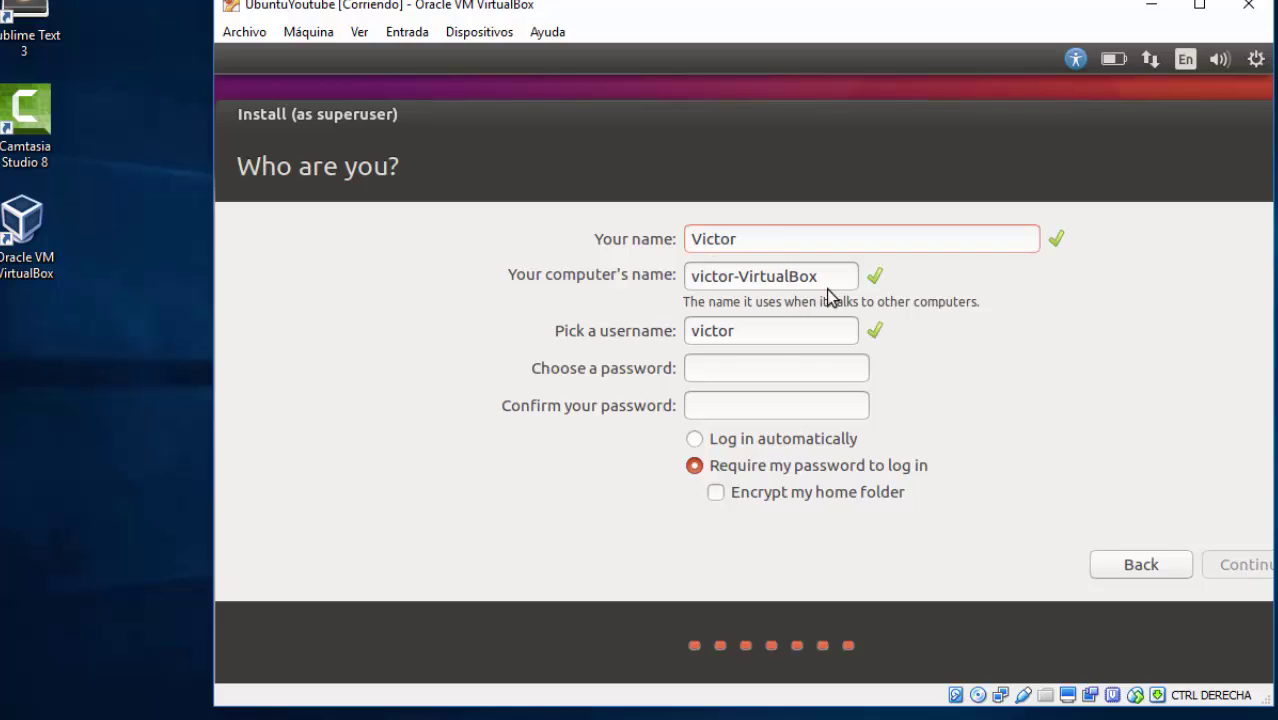
pyautogui.click(767, 363)
pyautogui.press('Tab')
pyautogui.write('123456')
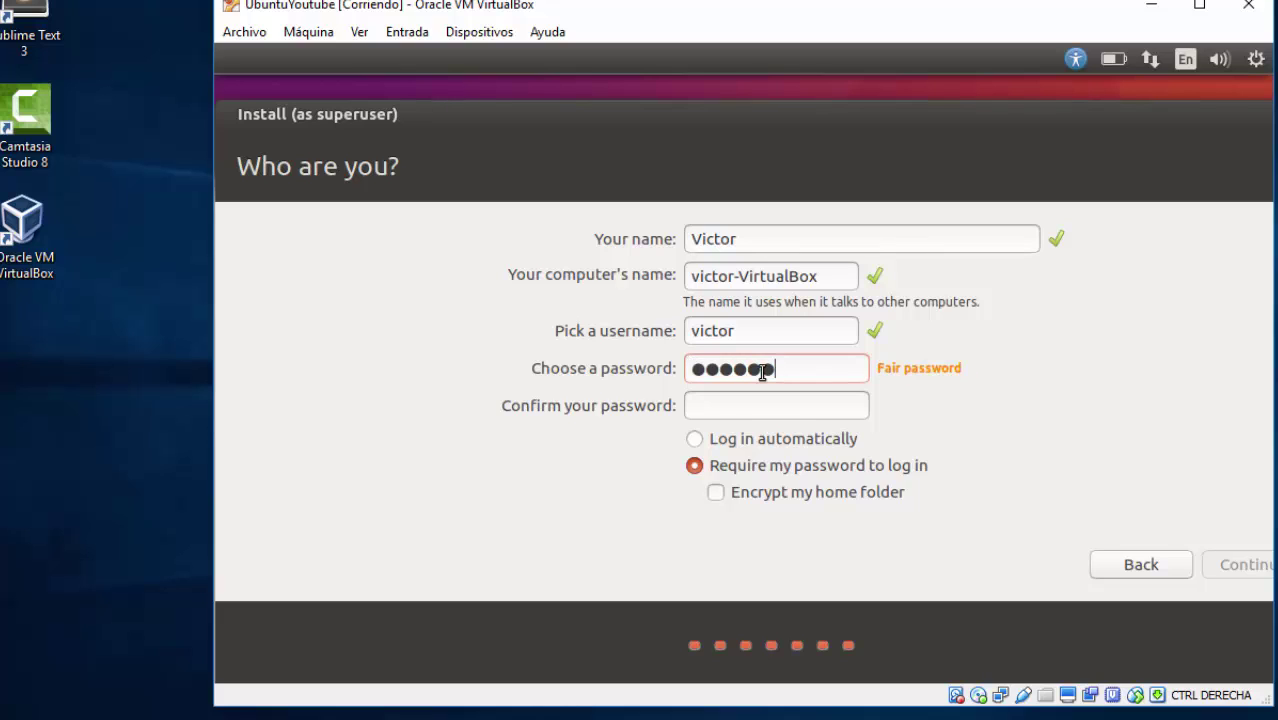
pyautogui.click(747, 412)
pyautogui.write('123456')
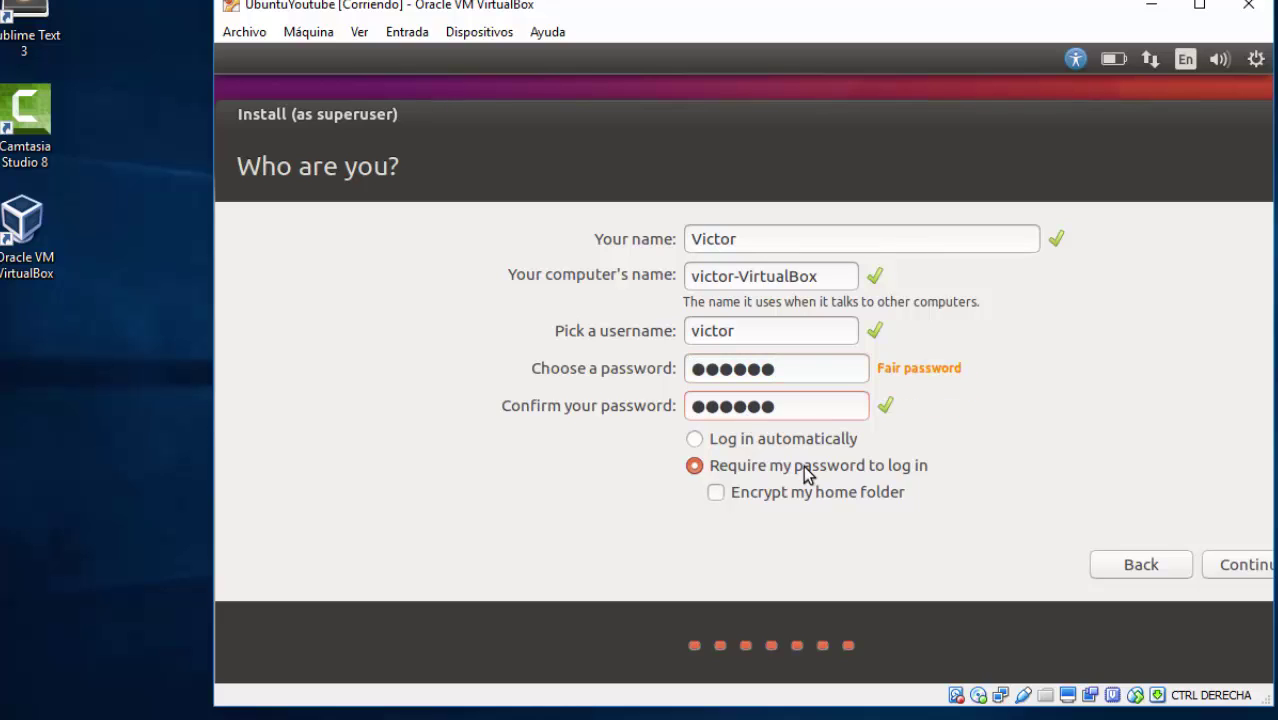
pyautogui.click(813, 442)
pyautogui.click(1205, 563)
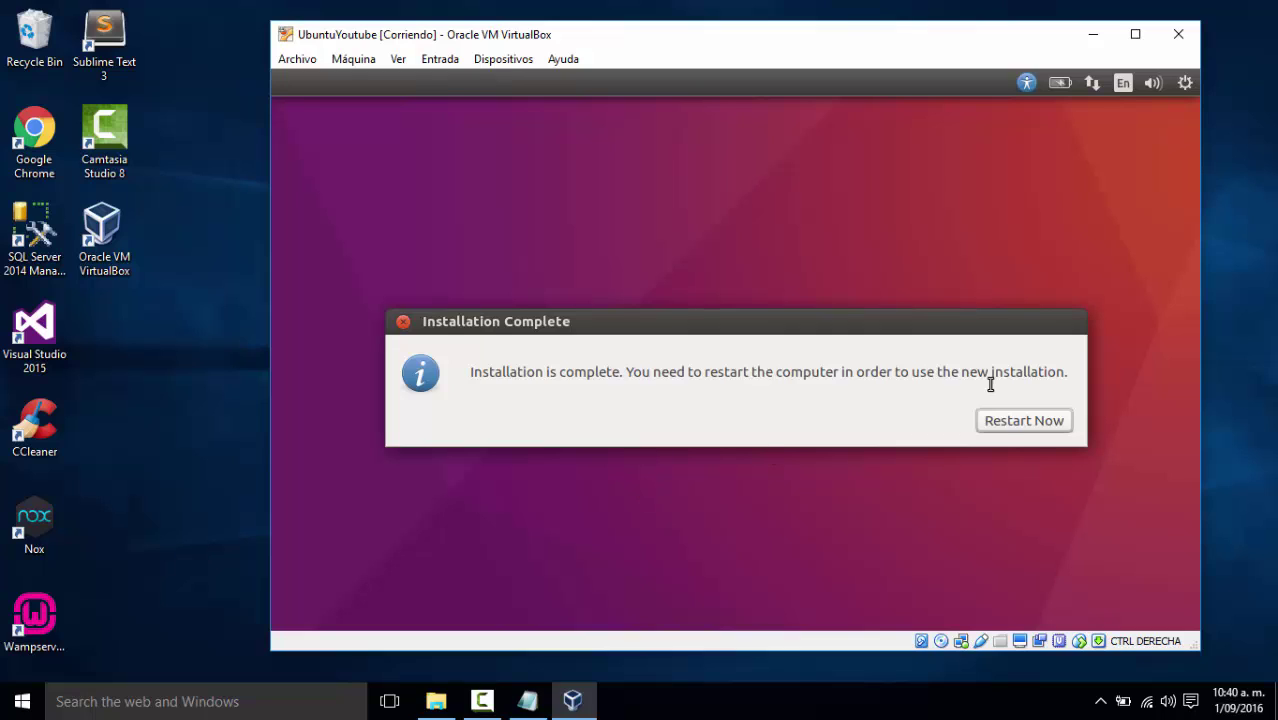
# Step: Restart into the installed Ubuntu, confirm the medium prompt with Enter, and enlarge the VM window
pyautogui.click(1005, 425)
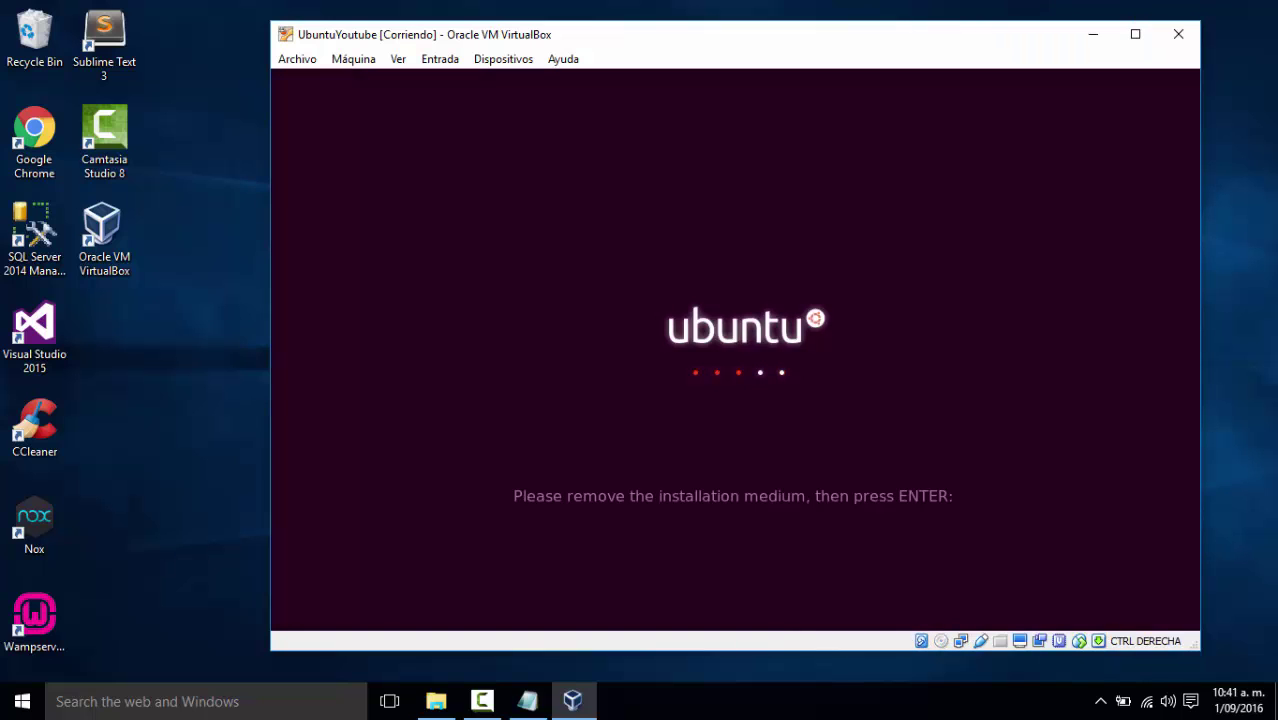
pyautogui.press('Return')
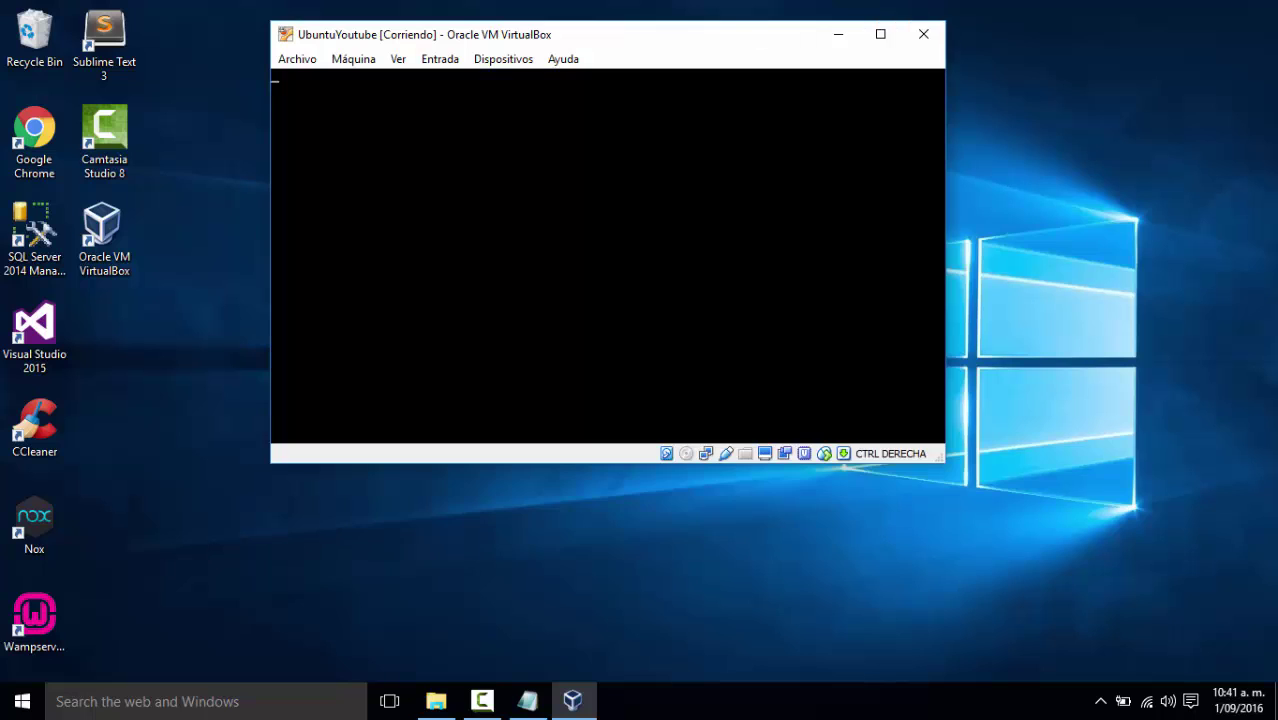
pyautogui.moveTo(944, 462); pyautogui.dragTo(1010, 640)
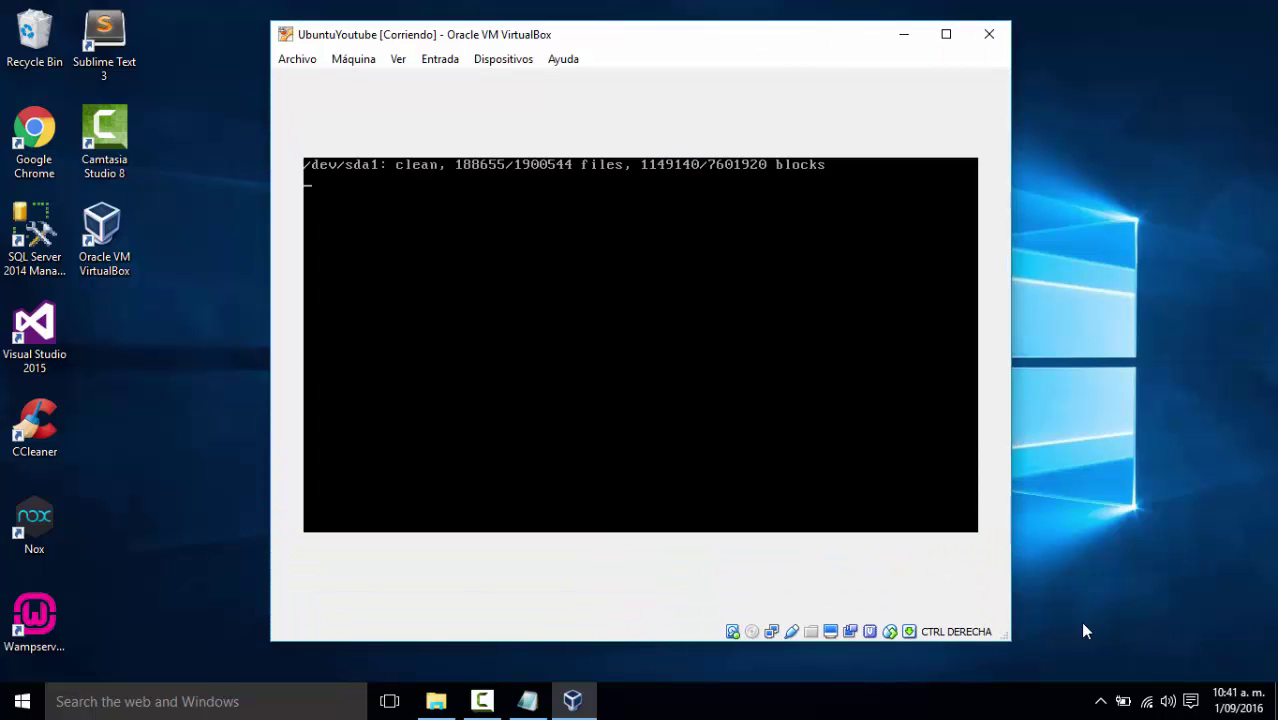